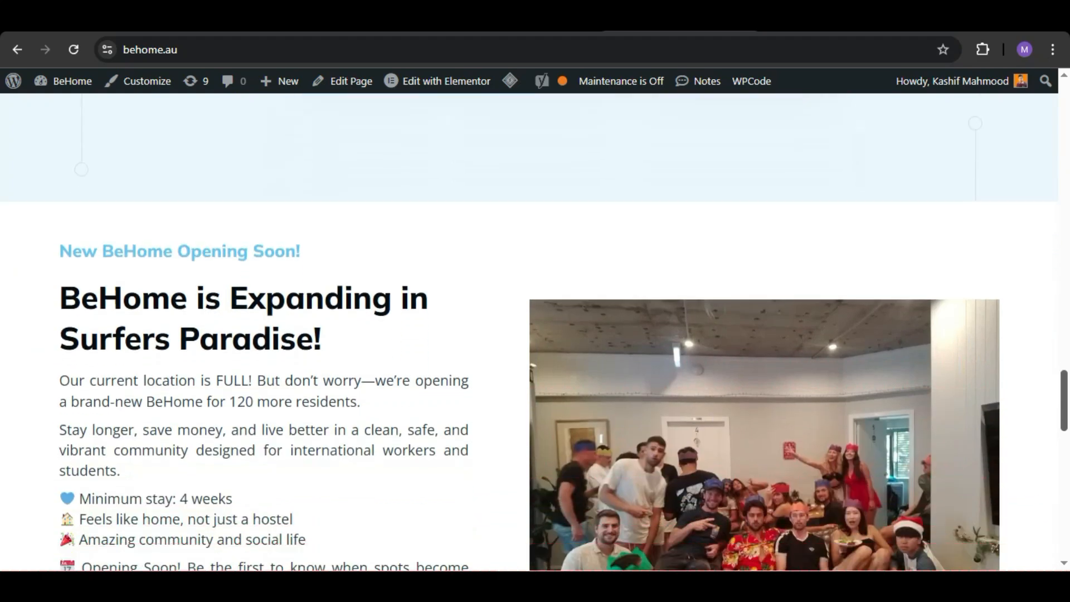
Step: Open the Register Your Interest form from the BeHome Surfers Paradise expansion section and review its fields
{"action": "scroll", "coordinate": [535, 333], "scroll_direction": "up", "scroll_amount": 4}
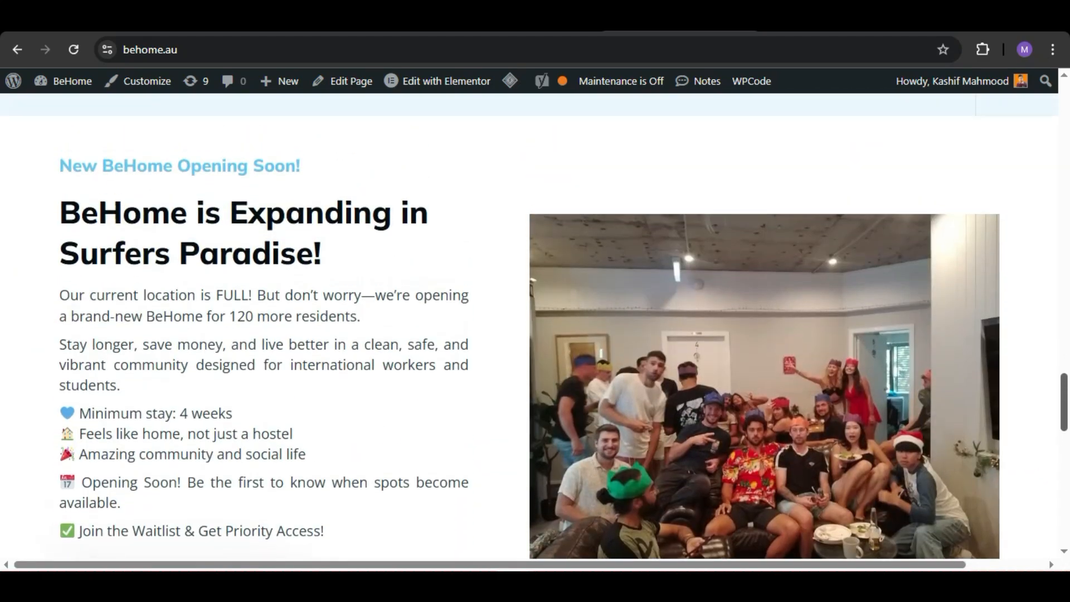
{"action": "scroll", "coordinate": [535, 332], "scroll_direction": "down", "scroll_amount": 3}
{"action": "scroll", "coordinate": [535, 332], "scroll_direction": "up", "scroll_amount": 5}
{"action": "scroll", "coordinate": [535, 333], "scroll_direction": "down", "scroll_amount": 1}
{"action": "scroll", "coordinate": [535, 333], "scroll_direction": "down", "scroll_amount": 2}
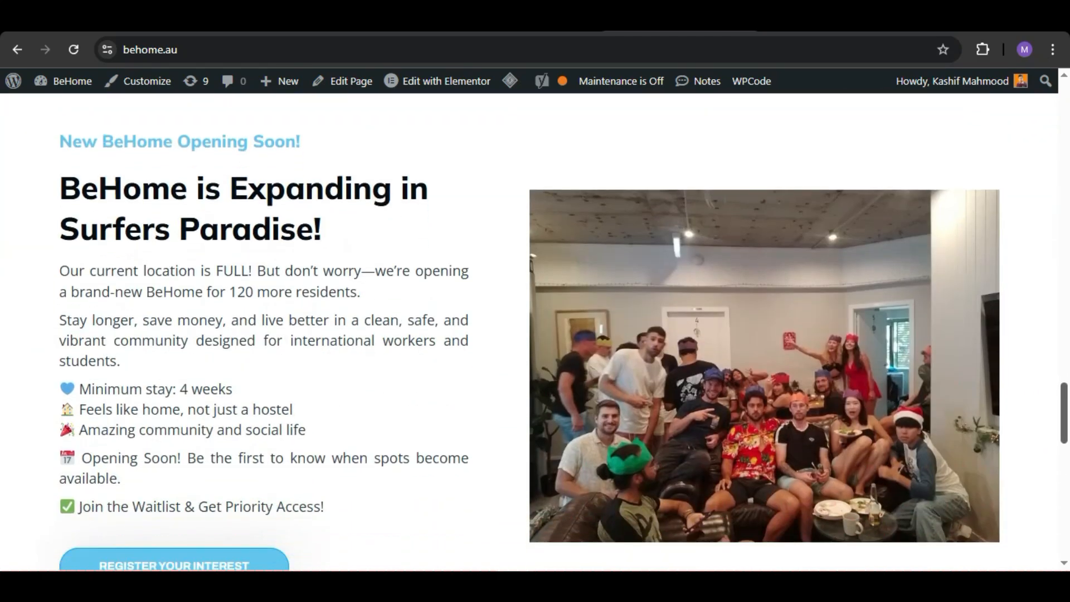
{"action": "scroll", "coordinate": [529, 319], "scroll_direction": "down", "scroll_amount": 1}
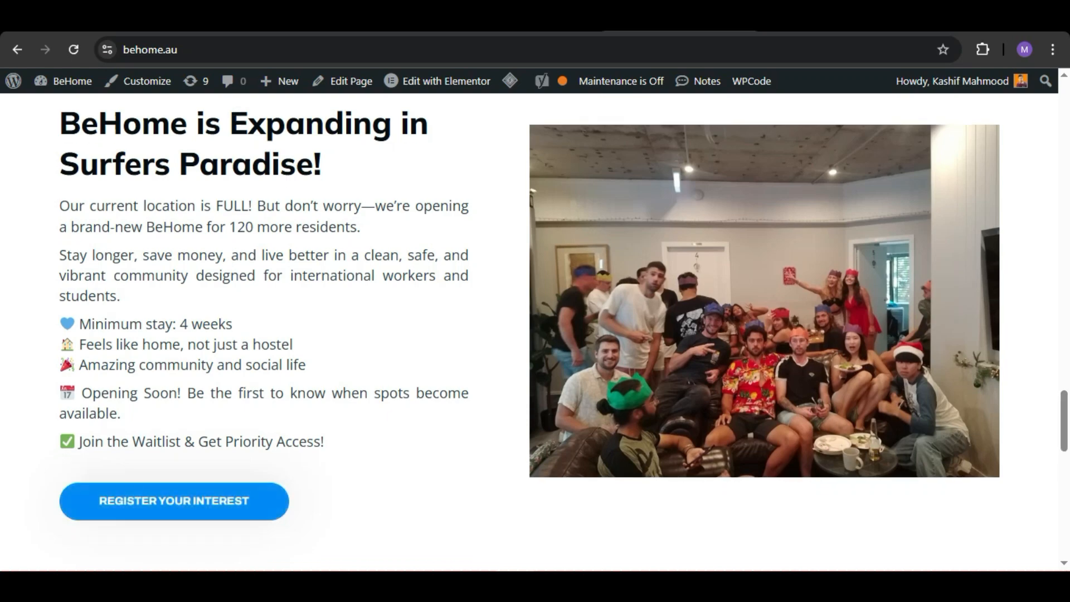
{"action": "left_click", "coordinate": [174, 500]}
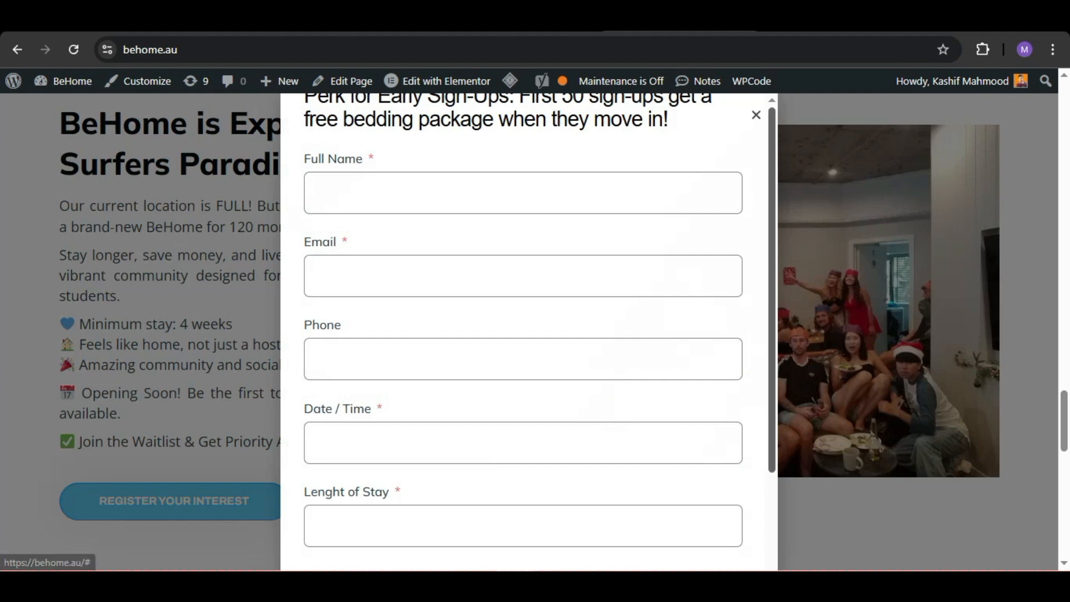
{"action": "scroll", "coordinate": [522, 335], "scroll_direction": "down", "scroll_amount": 3}
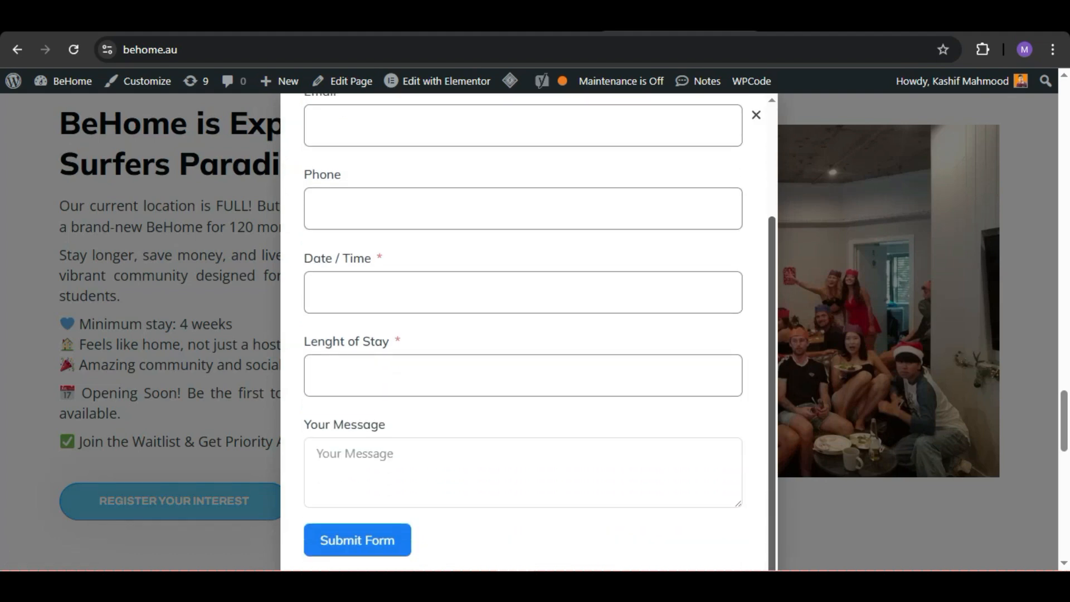
{"action": "left_click_drag", "start_coordinate": [772, 362], "coordinate": [771, 251]}
Step: Fill in the registrant's full name and replace the autofilled email with a different test address
{"action": "left_click", "coordinate": [473, 194]}
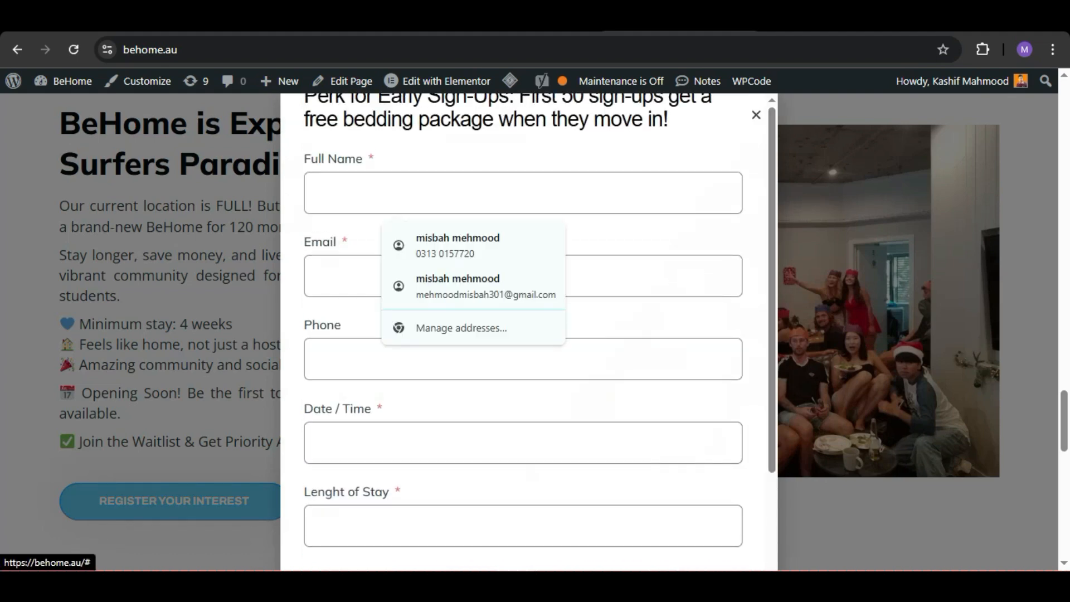
{"action": "left_click", "coordinate": [474, 285]}
{"action": "left_click_drag", "start_coordinate": [512, 276], "coordinate": [310, 277]}
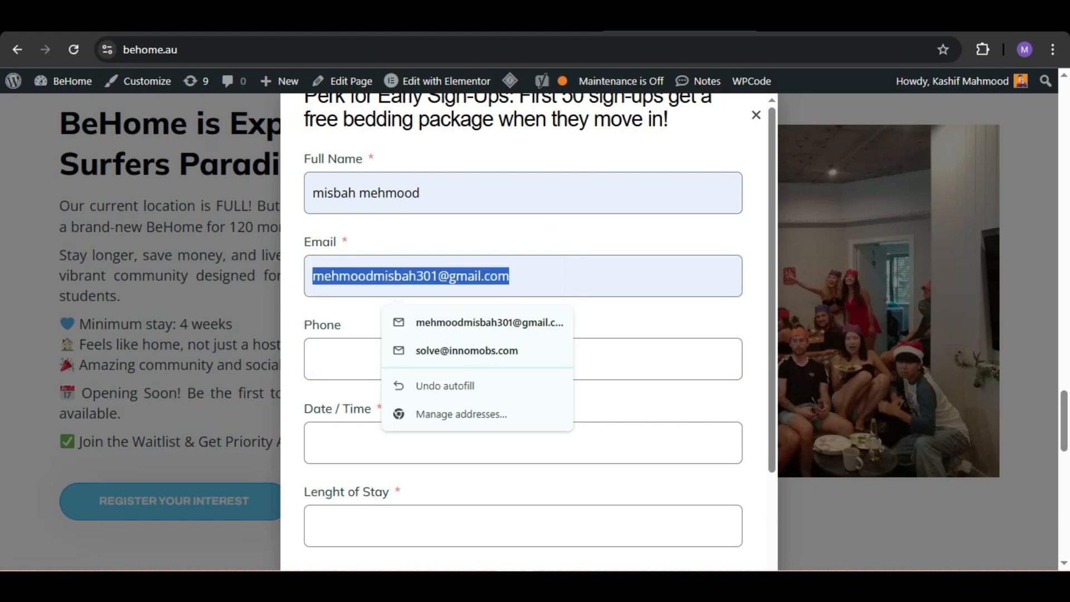
{"action": "key", "text": "BackSpace"}
{"action": "type", "text": "w"}
{"action": "key", "text": "Down"}
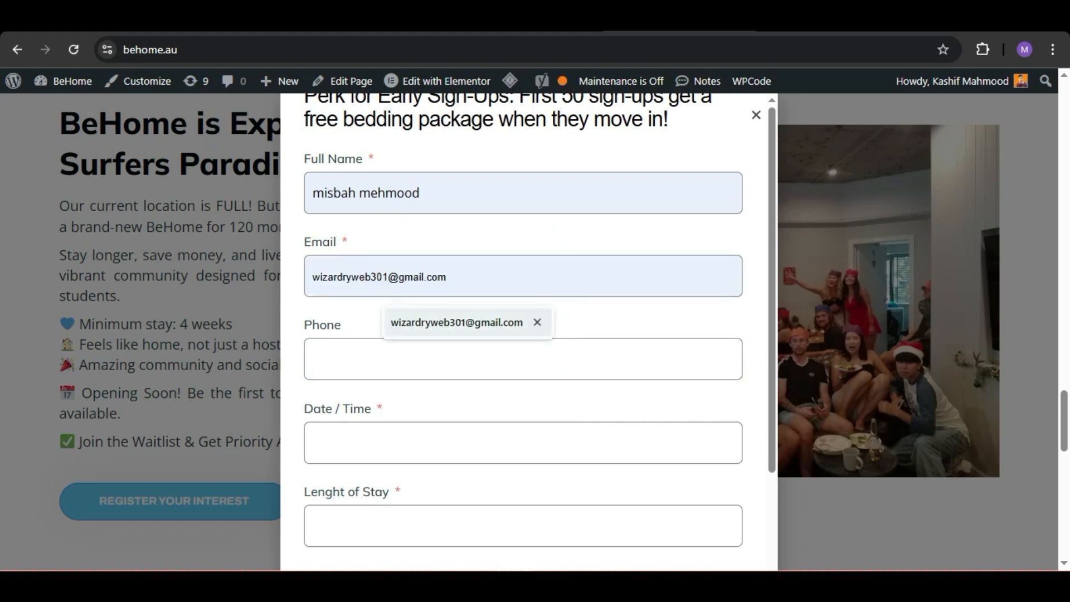
{"action": "key", "text": "Return"}
Step: Set the form's date to 25/03/2025 and the length of stay to 12
{"action": "left_click", "coordinate": [368, 441]}
{"action": "left_click", "coordinate": [355, 374]}
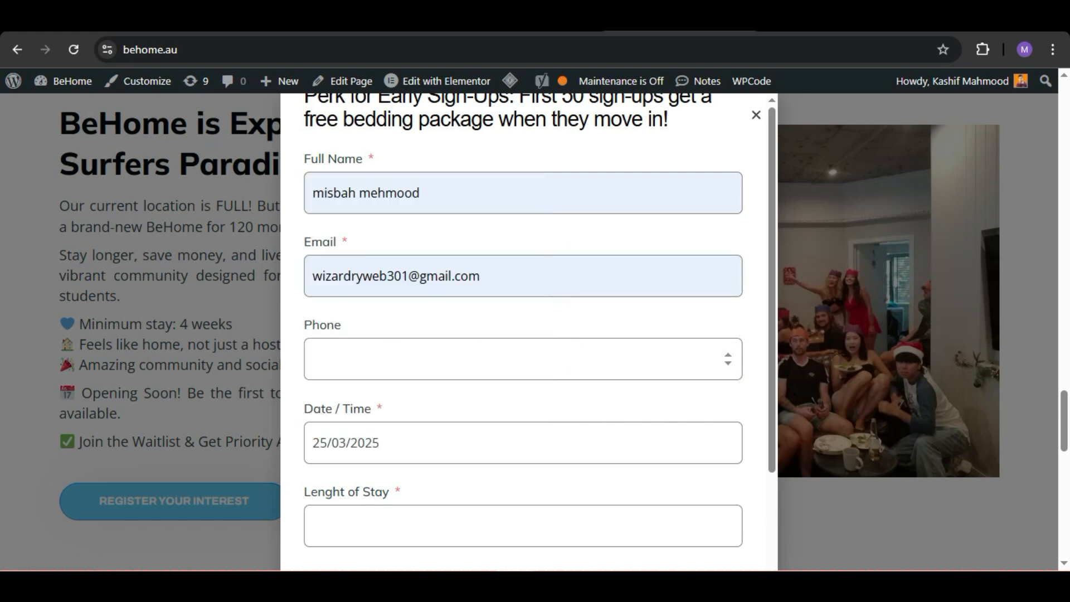
{"action": "left_click", "coordinate": [390, 525]}
{"action": "type", "text": "12"}
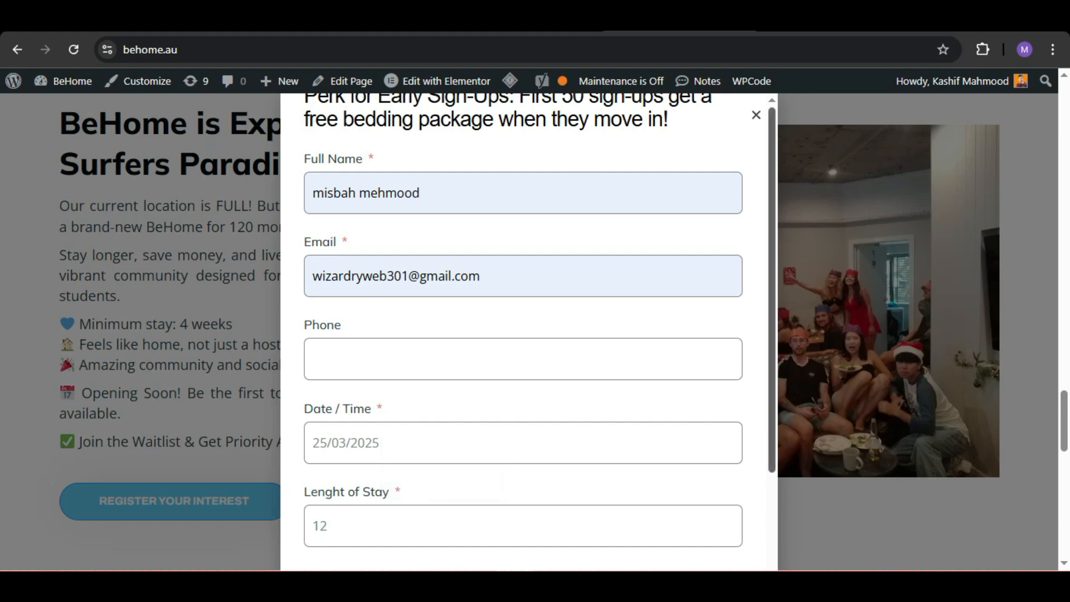
Step: Submit the registration form and read the message shown after submission
{"action": "scroll", "coordinate": [524, 332], "scroll_direction": "down", "scroll_amount": 3}
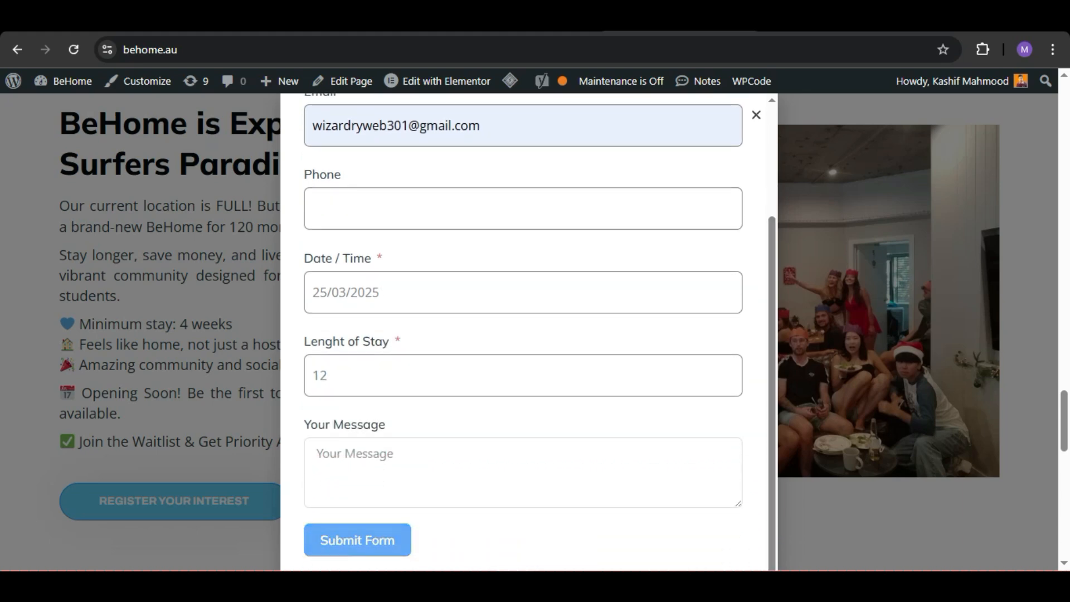
{"action": "left_click", "coordinate": [358, 539]}
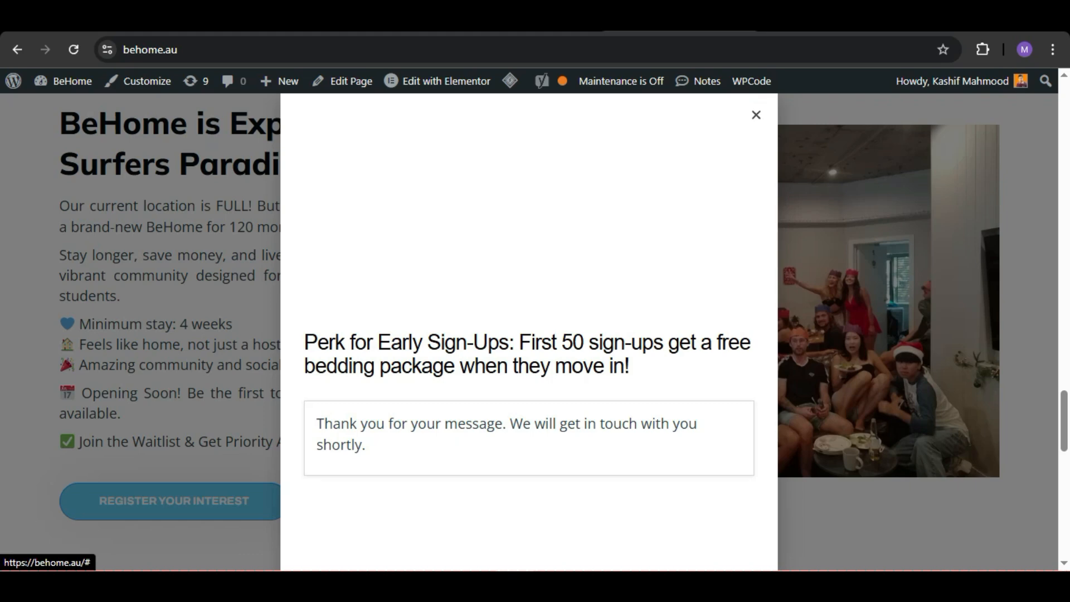
{"action": "left_click_drag", "start_coordinate": [366, 446], "coordinate": [321, 424]}
{"action": "left_click", "coordinate": [322, 426]}
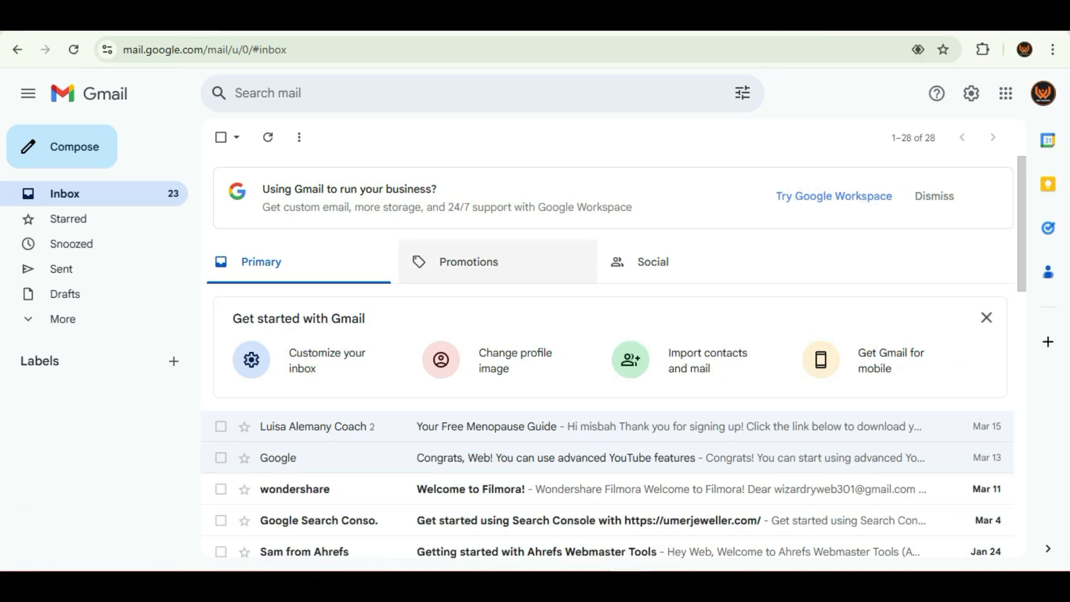
Step: Check Gmail's Promotions, Social, Primary and Spam mail for the form's confirmation email, and return to the inbox
{"action": "left_click", "coordinate": [468, 262]}
{"action": "left_click", "coordinate": [652, 262]}
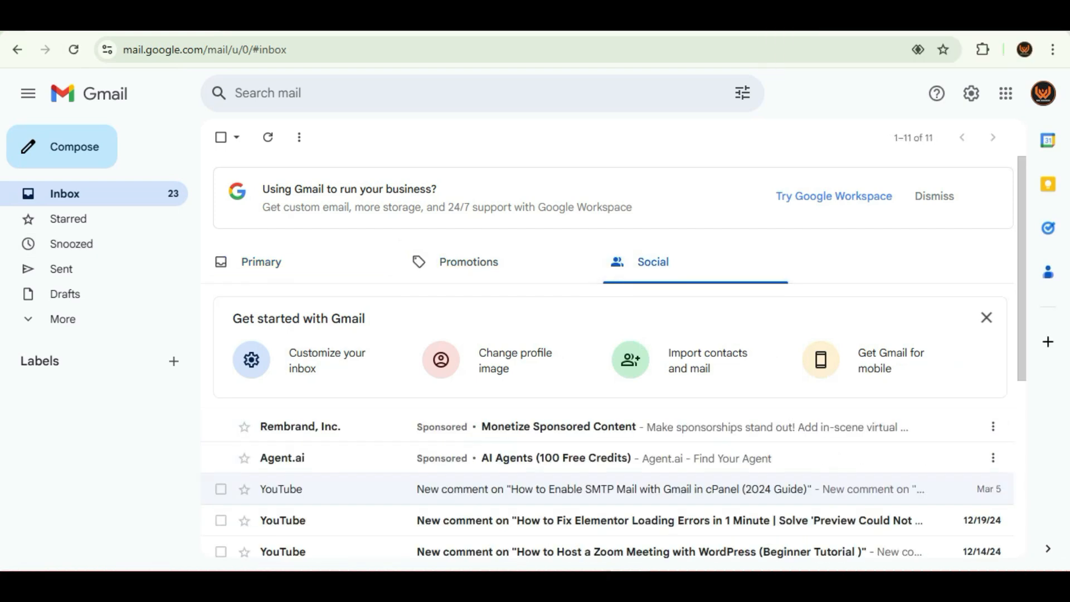
{"action": "left_click", "coordinate": [260, 262]}
{"action": "left_click", "coordinate": [62, 319]}
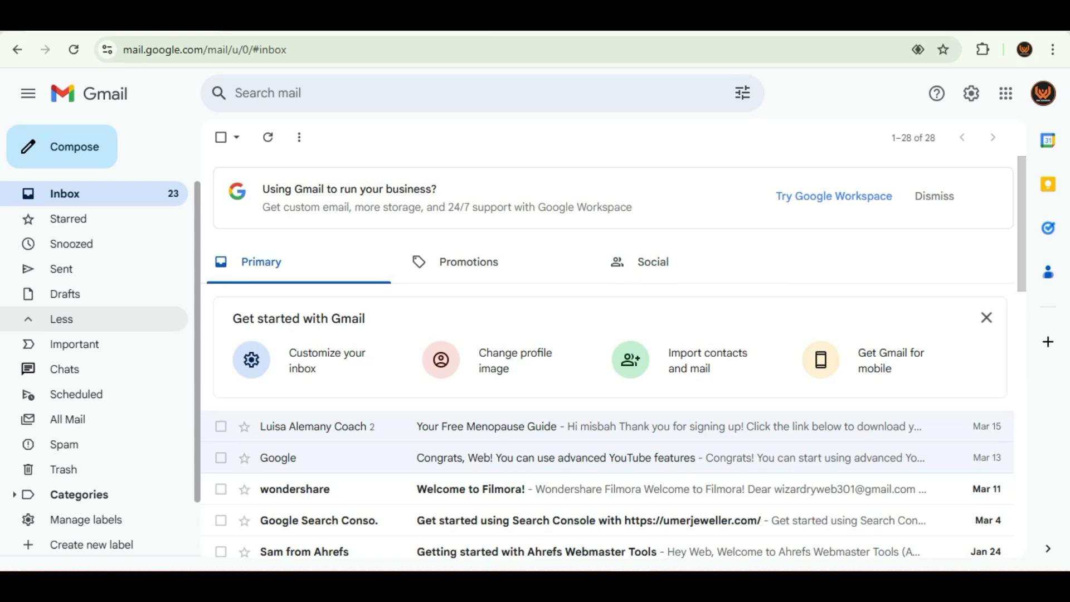
{"action": "left_click", "coordinate": [65, 444]}
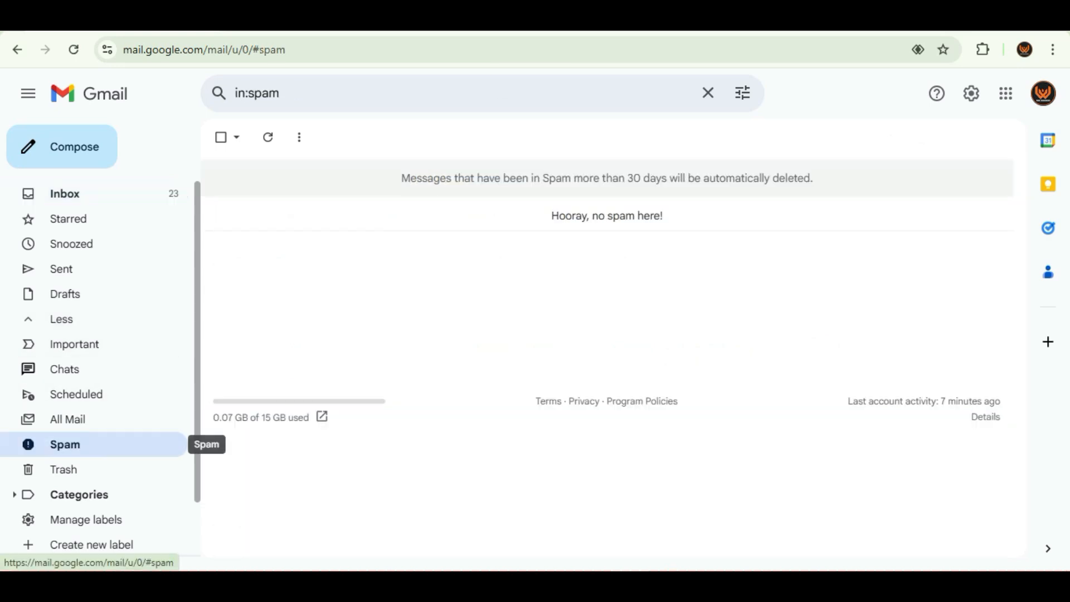
{"action": "left_click", "coordinate": [65, 193]}
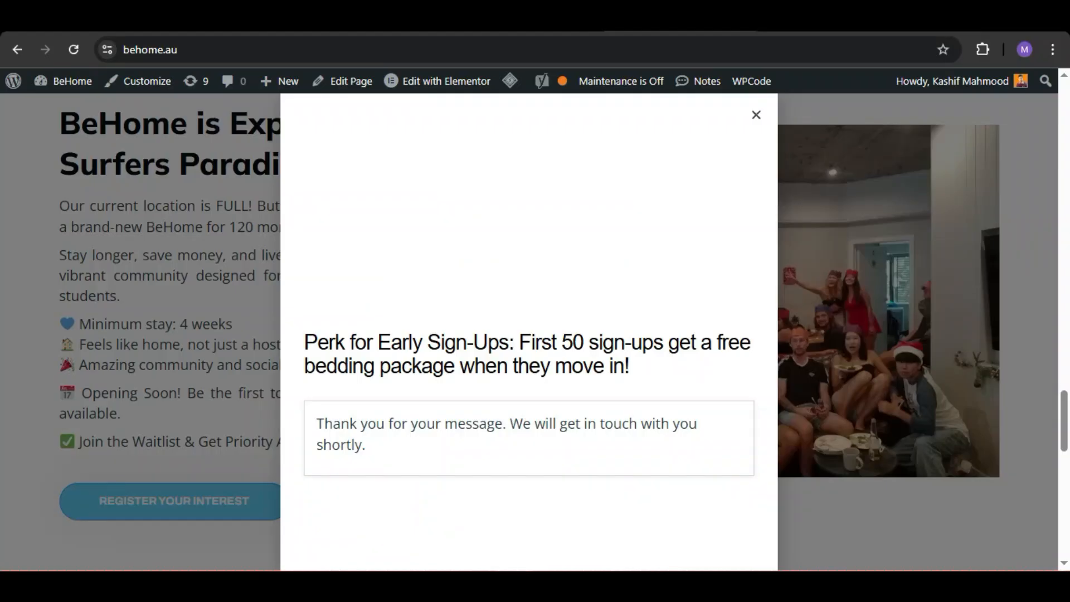
Step: Close the sign-up popup on the BeHome site and open the waitlist form for editing in WordPress's Fluent Forms
{"action": "left_click", "coordinate": [755, 115]}
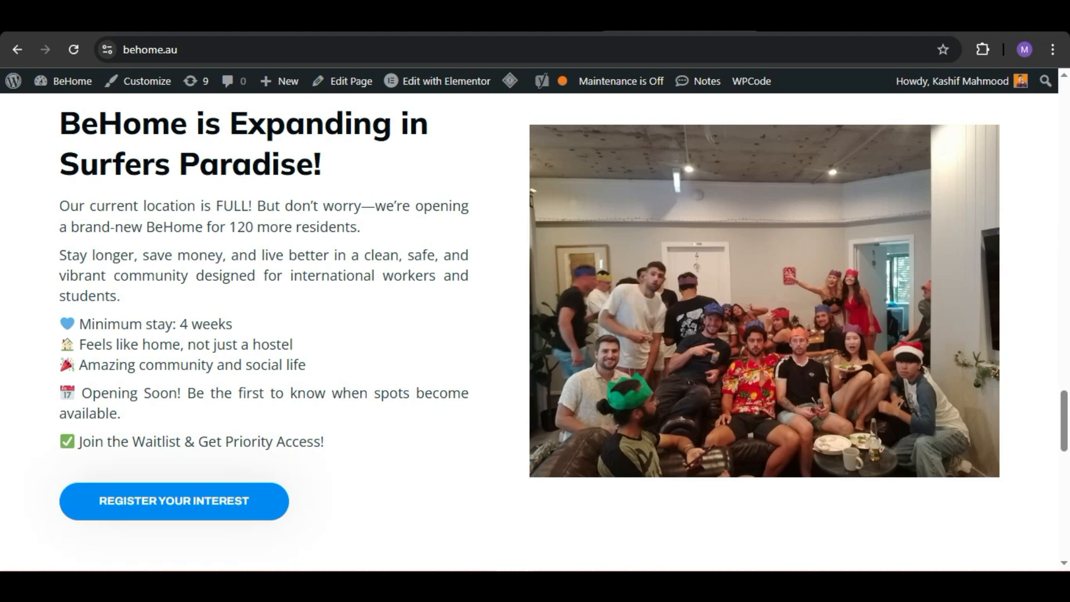
{"action": "left_click", "coordinate": [246, 16]}
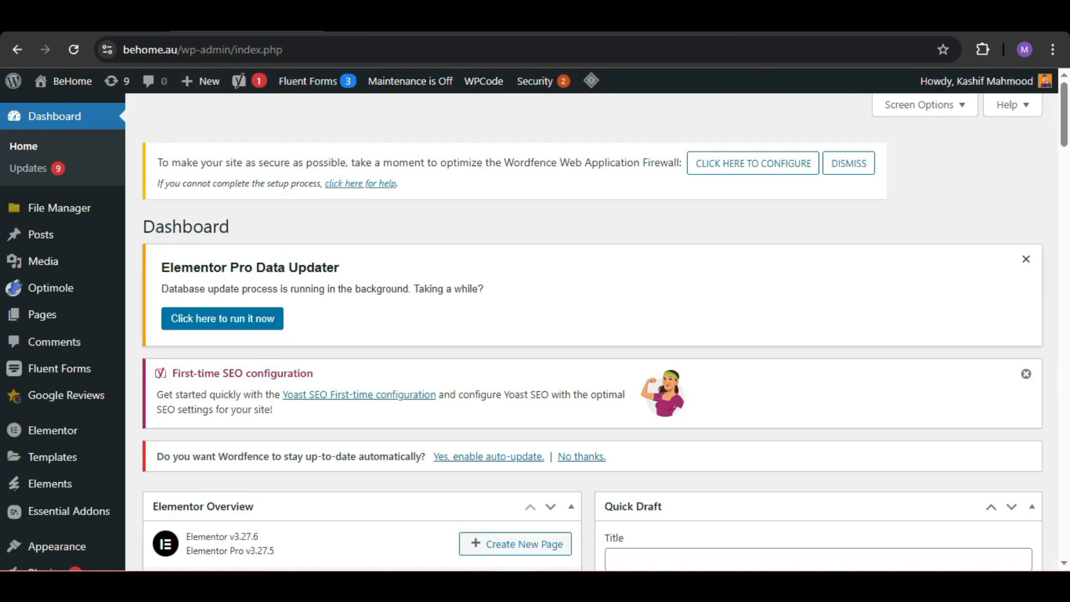
{"action": "mouse_move", "coordinate": [55, 456]}
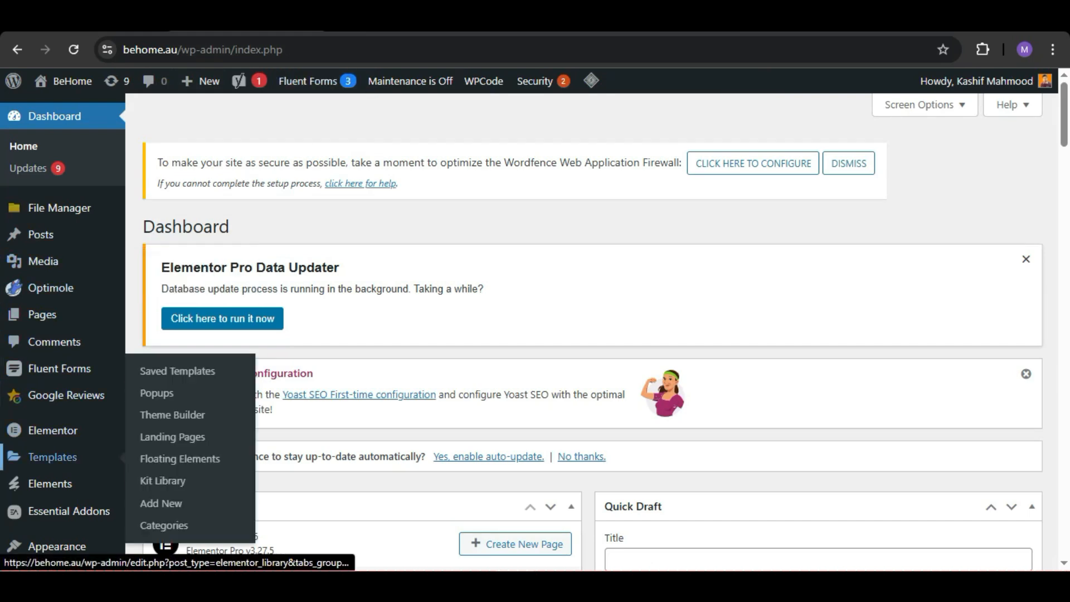
{"action": "mouse_move", "coordinate": [56, 369]}
{"action": "left_click", "coordinate": [151, 370]}
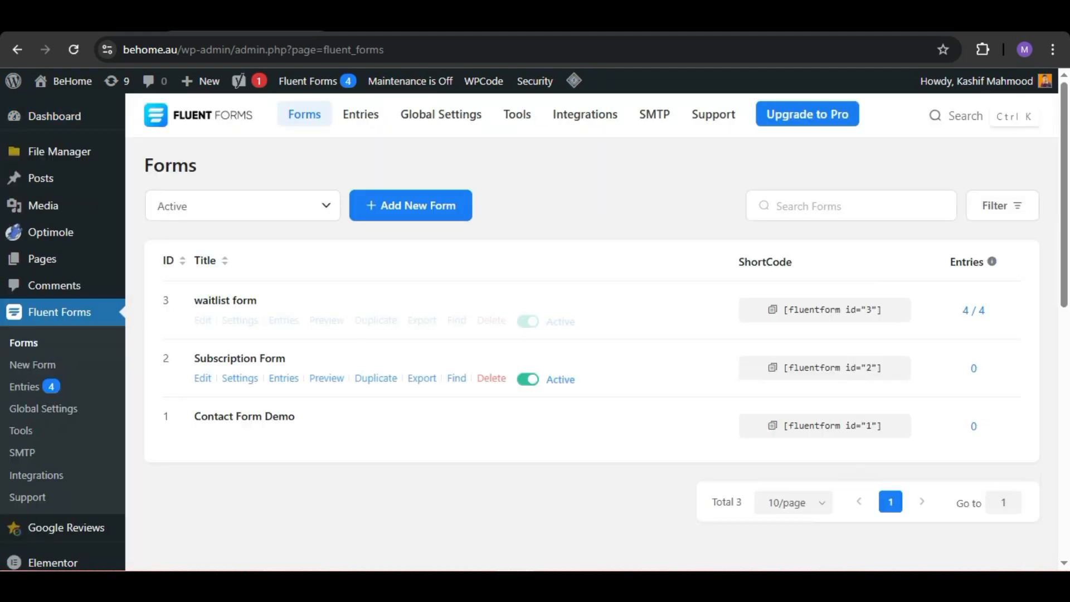
{"action": "left_click", "coordinate": [202, 321]}
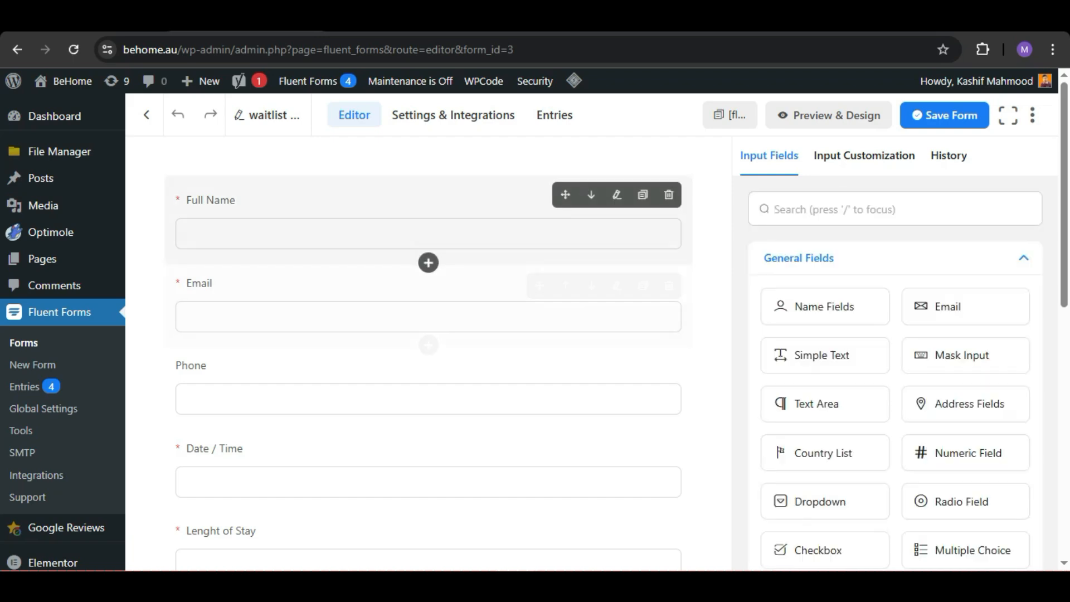
Step: Open the settings of the waitlist form's confirmation email notification
{"action": "scroll", "coordinate": [428, 335], "scroll_direction": "down", "scroll_amount": 5}
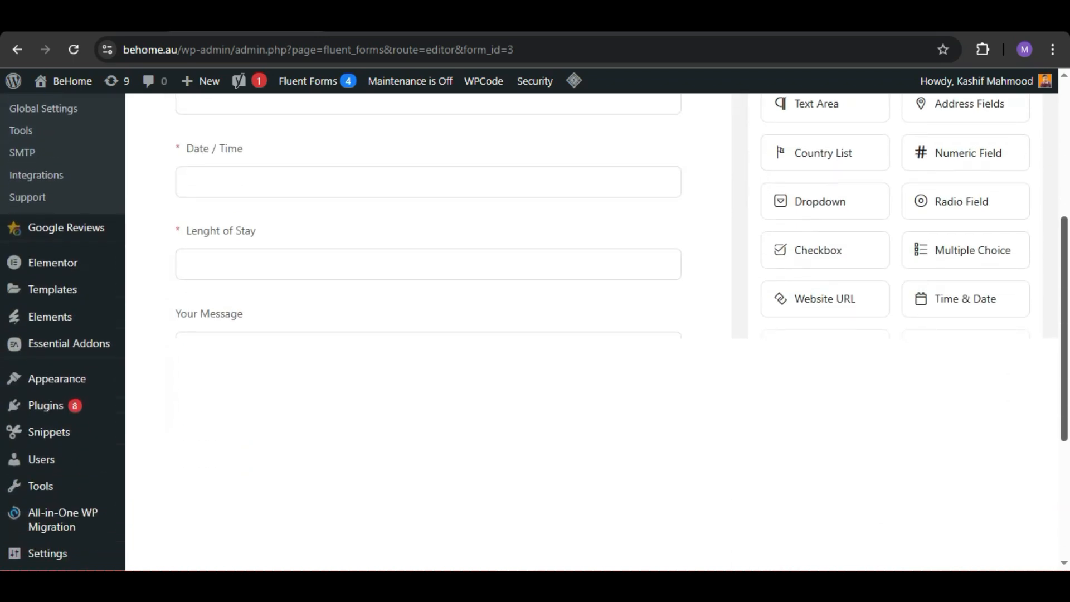
{"action": "scroll", "coordinate": [428, 334], "scroll_direction": "up", "scroll_amount": 5}
{"action": "left_click", "coordinate": [453, 115]}
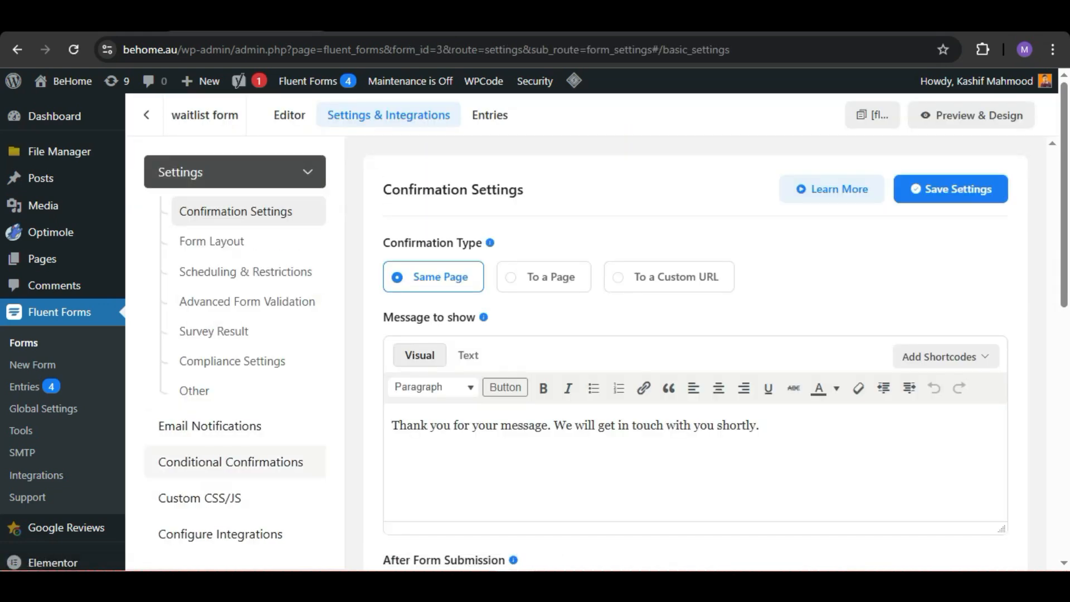
{"action": "left_click", "coordinate": [210, 425]}
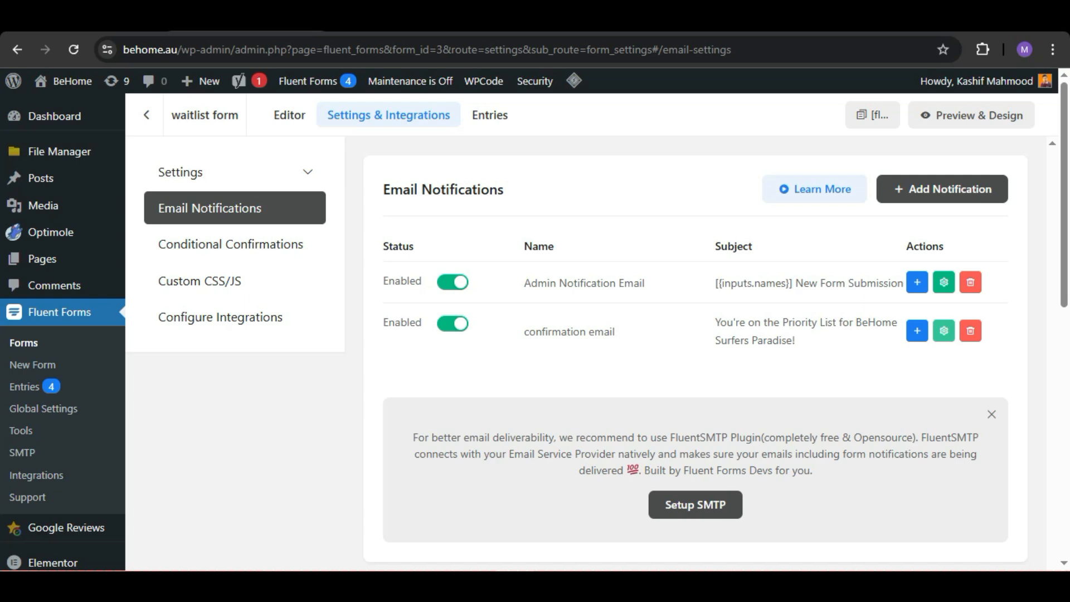
{"action": "left_click", "coordinate": [943, 330]}
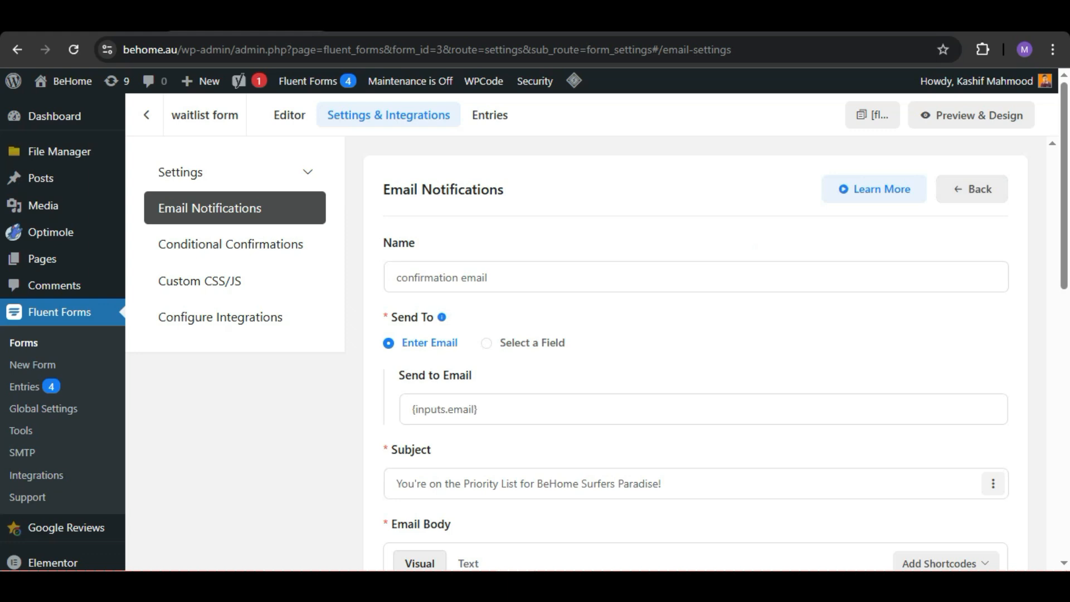
Step: Enable sending the confirmation email in RAW HTML format
{"action": "left_click", "coordinate": [703, 409]}
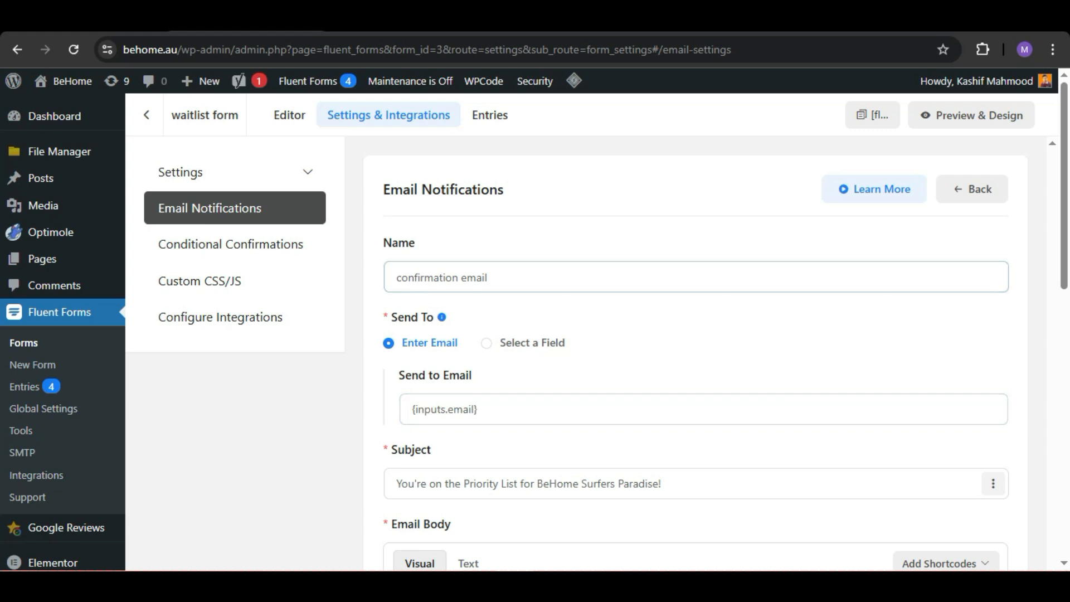
{"action": "scroll", "coordinate": [697, 334], "scroll_direction": "down", "scroll_amount": 8}
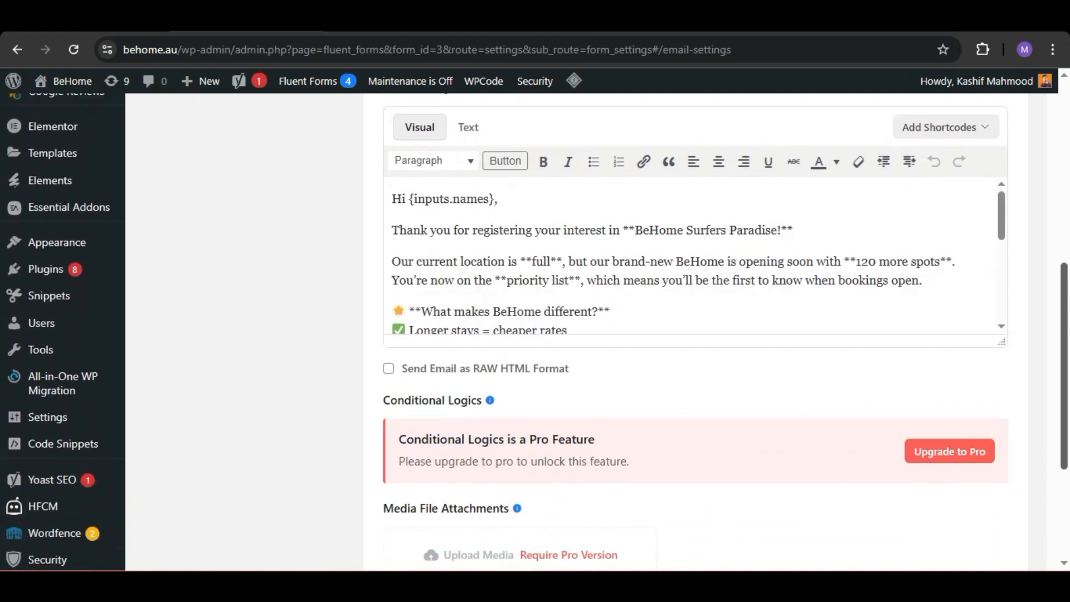
{"action": "left_click", "coordinate": [388, 370]}
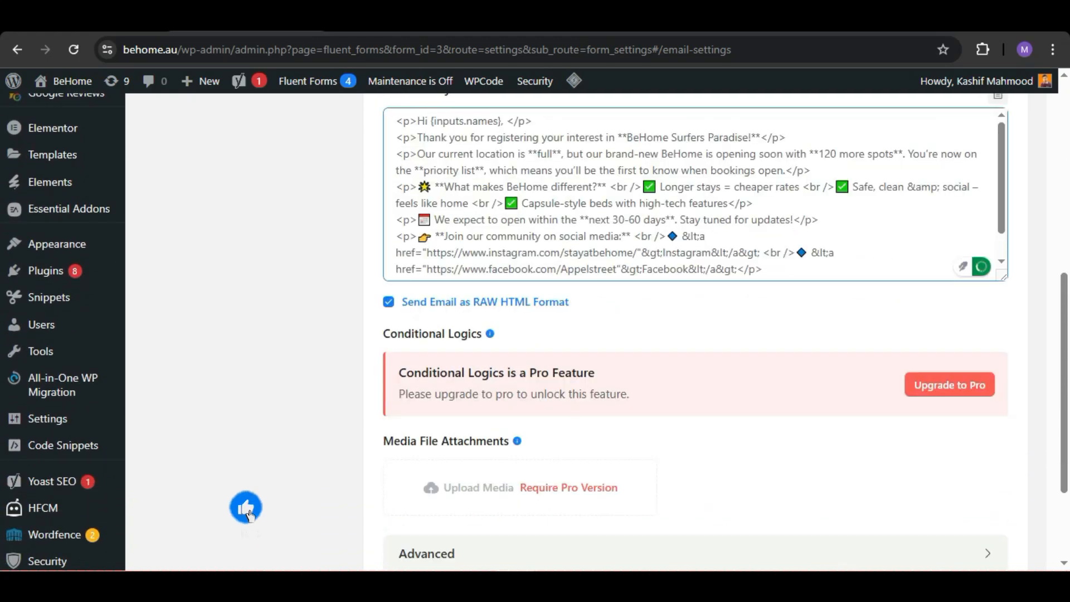
Step: Expand the notification's advanced options and set the From Name to Behome Team
{"action": "scroll", "coordinate": [696, 334], "scroll_direction": "down", "scroll_amount": 3}
{"action": "scroll", "coordinate": [696, 334], "scroll_direction": "down", "scroll_amount": 3}
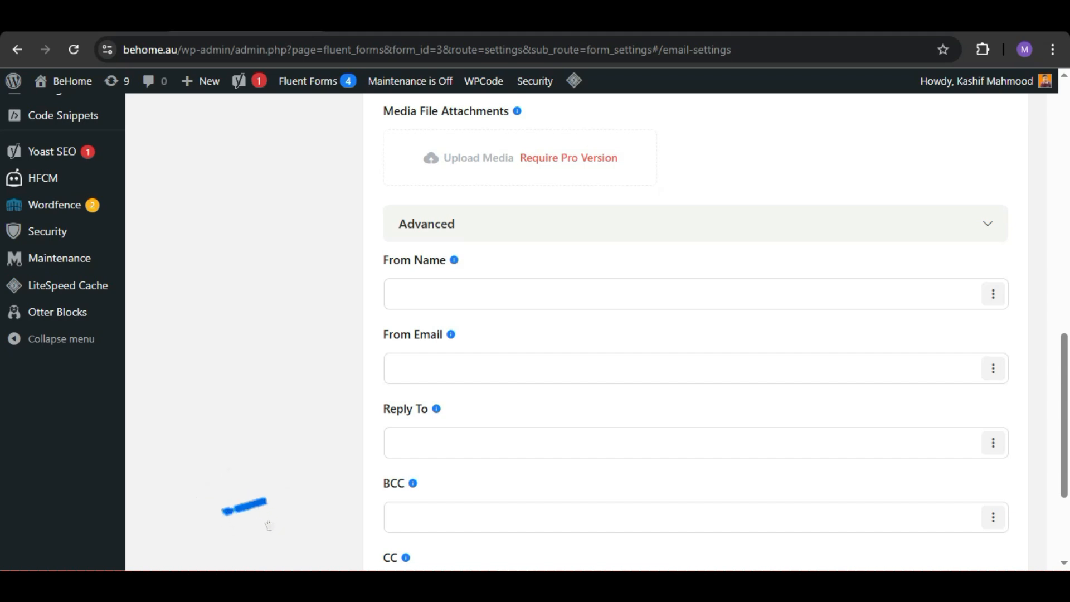
{"action": "scroll", "coordinate": [697, 334], "scroll_direction": "up", "scroll_amount": 9}
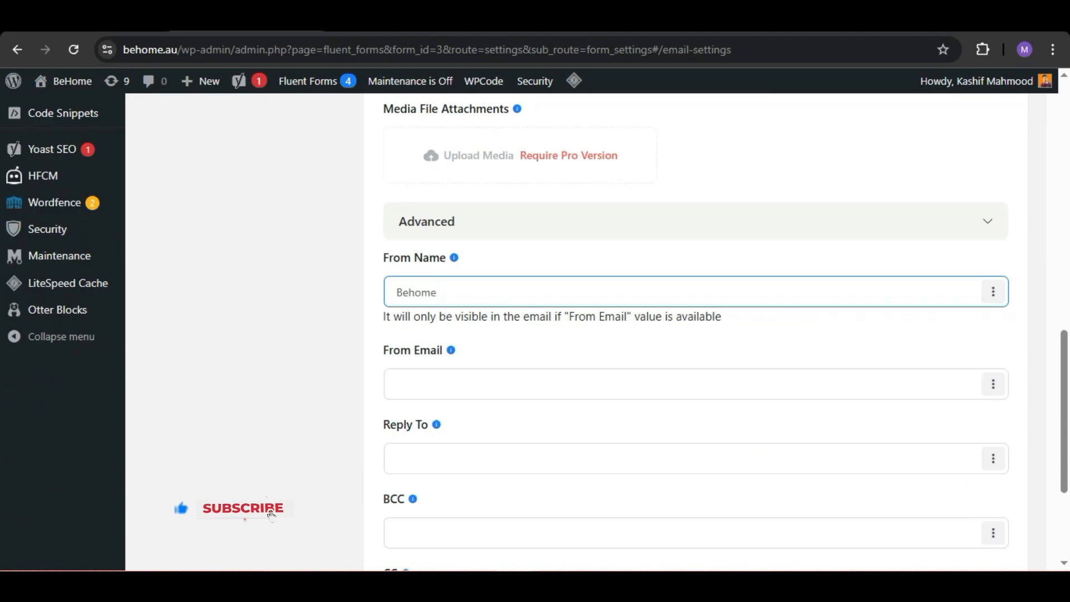
{"action": "type", "text": "Team"}
{"action": "left_click", "coordinate": [557, 384]}
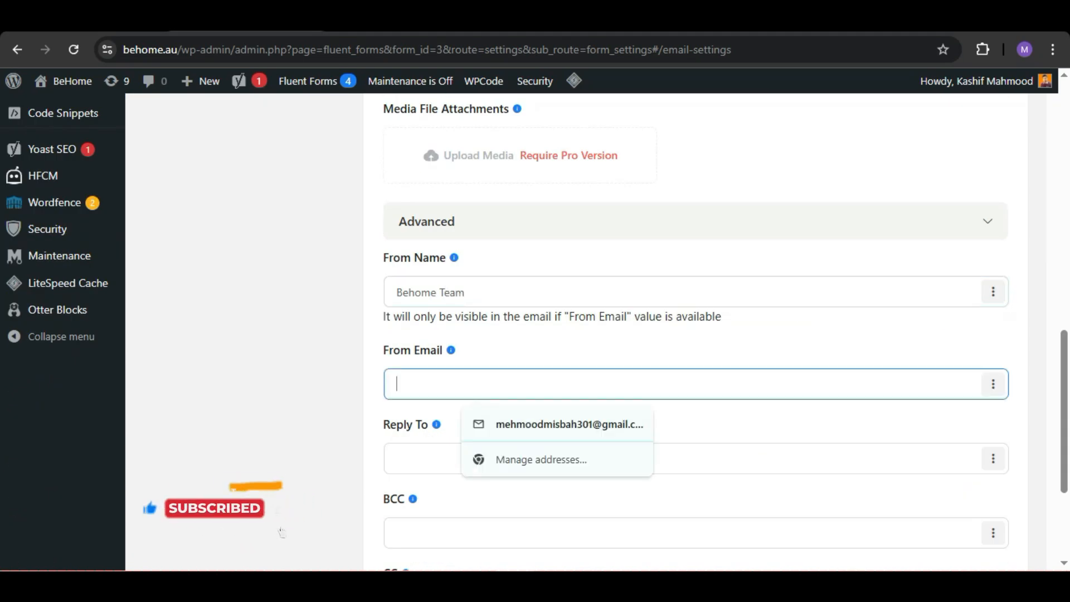
{"action": "left_click", "coordinate": [501, 349]}
{"action": "mouse_move", "coordinate": [451, 350]}
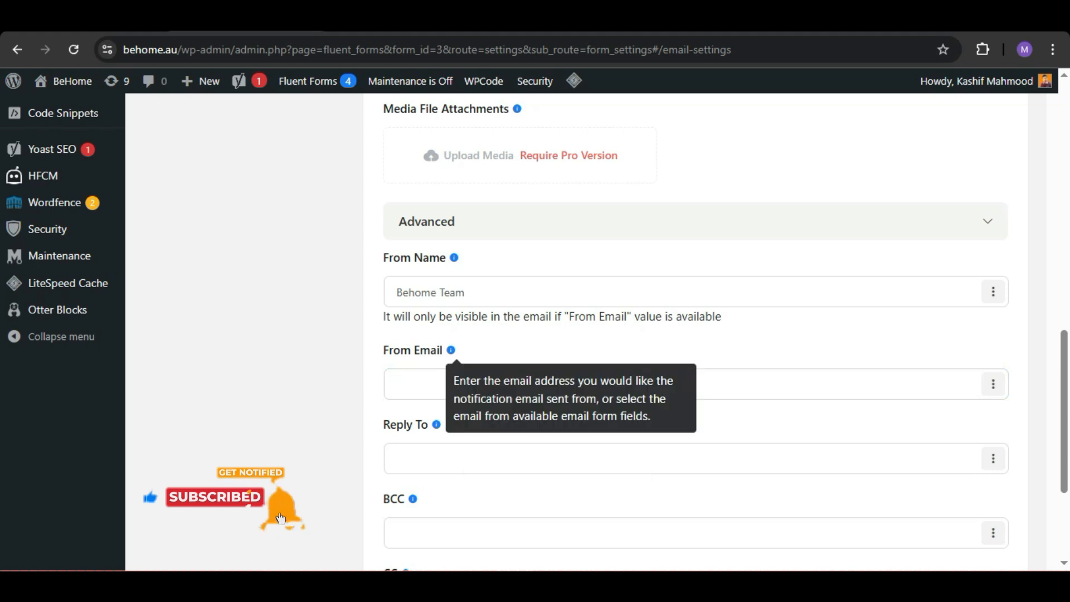
{"action": "left_click", "coordinate": [490, 384]}
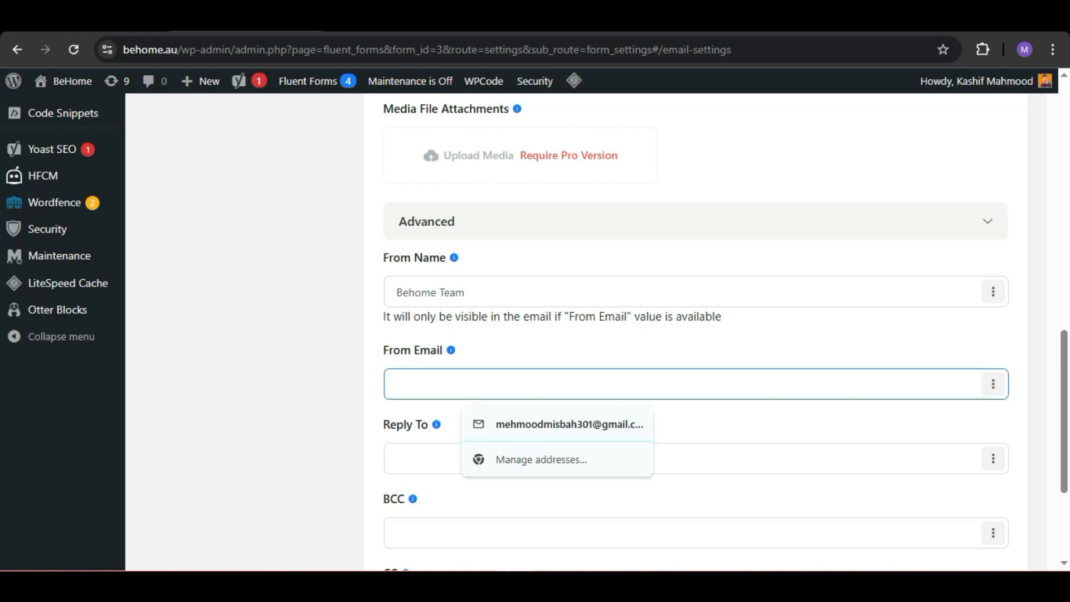
{"action": "type", "text": "acc"}
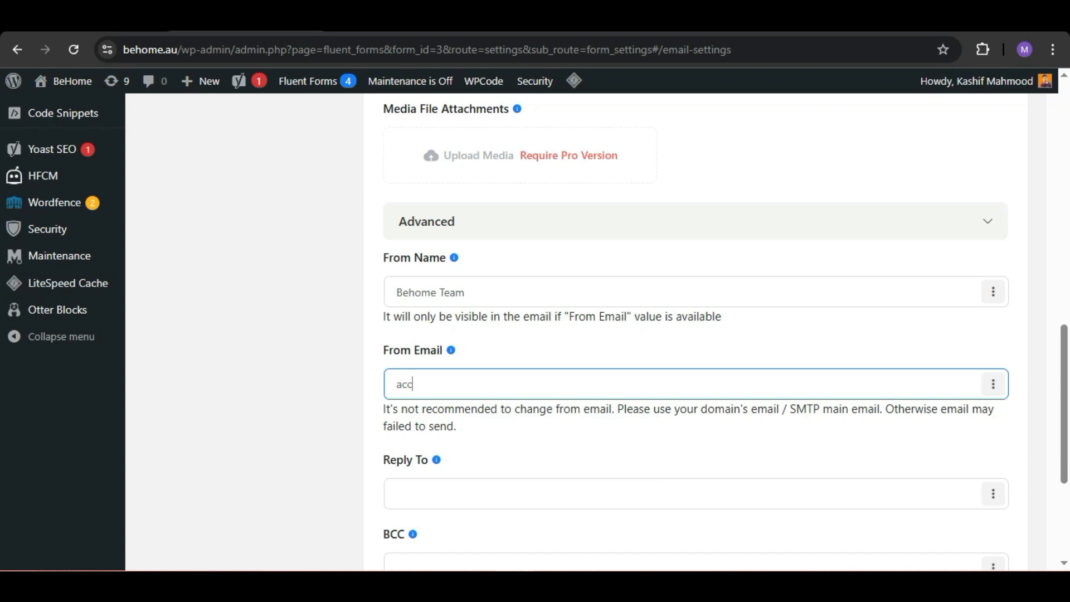
Step: Switch to cPanel, open the list of email accounts and copy the address of the domain's accounts mailbox
{"action": "key", "text": "ctrl+Tab"}
{"action": "scroll", "coordinate": [516, 335], "scroll_direction": "down", "scroll_amount": 1}
{"action": "scroll", "coordinate": [515, 334], "scroll_direction": "up", "scroll_amount": 1}
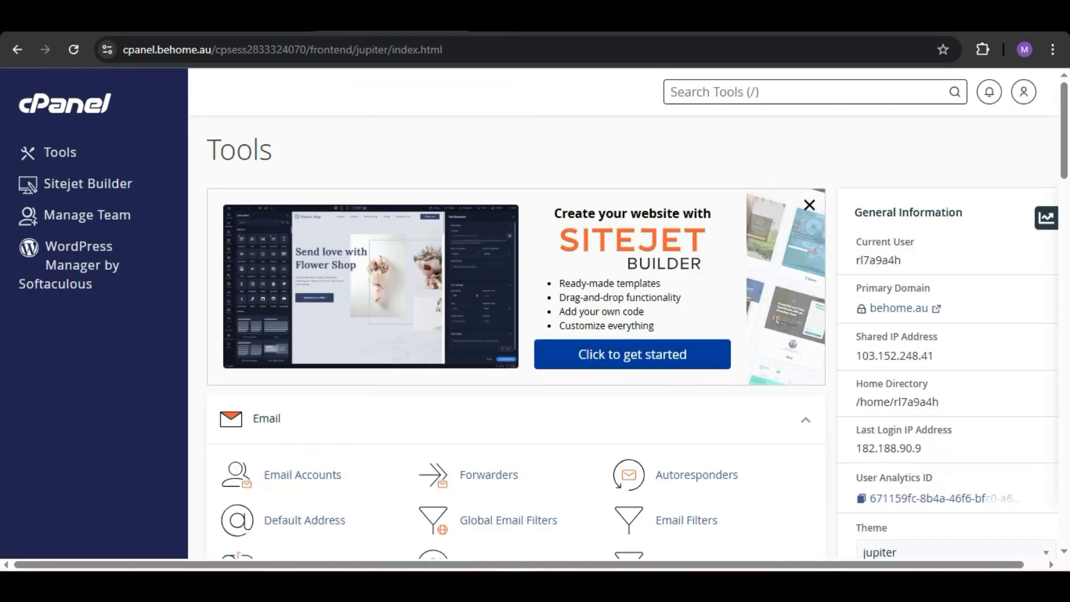
{"action": "left_click", "coordinate": [302, 475]}
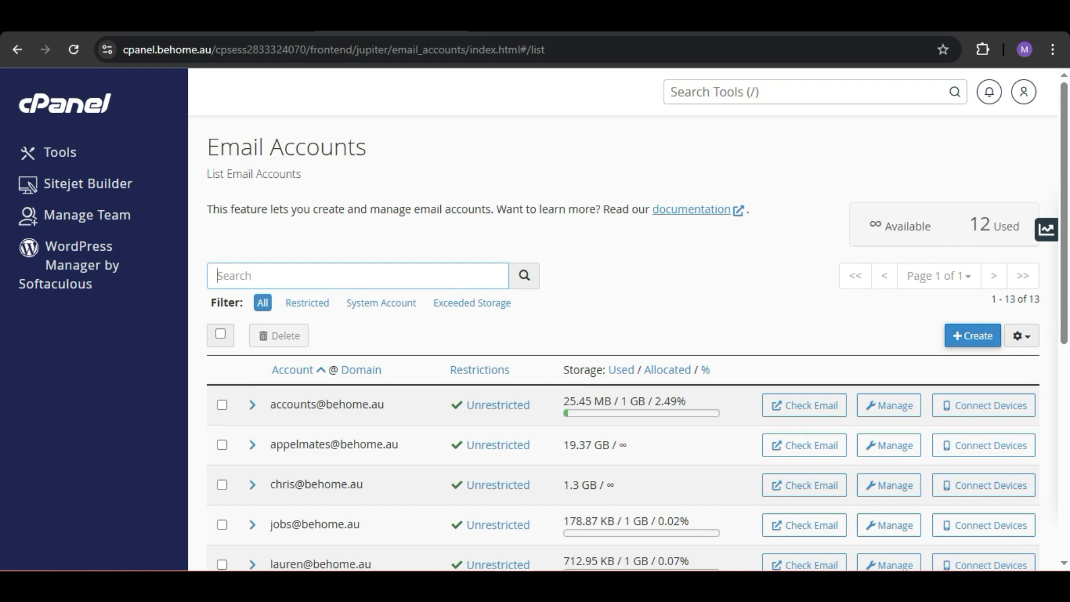
{"action": "left_click_drag", "start_coordinate": [269, 404], "coordinate": [384, 405]}
{"action": "key", "text": "ctrl+c"}
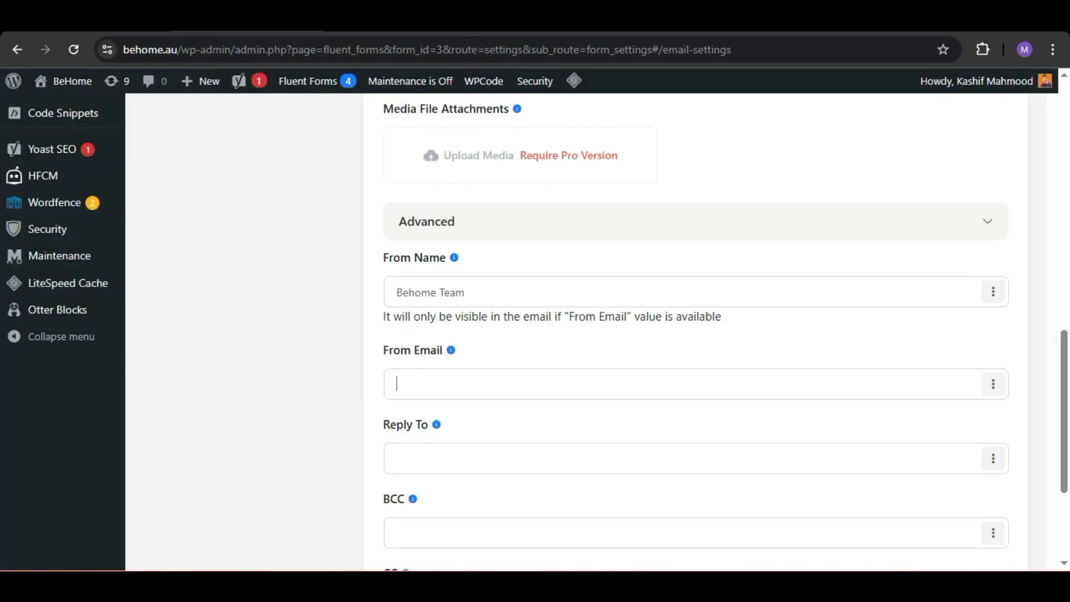
Step: Back in the Fluent Forms notification, paste the copied accounts mailbox address as From Email and set Reply To to {email}
{"action": "left_click", "coordinate": [397, 383]}
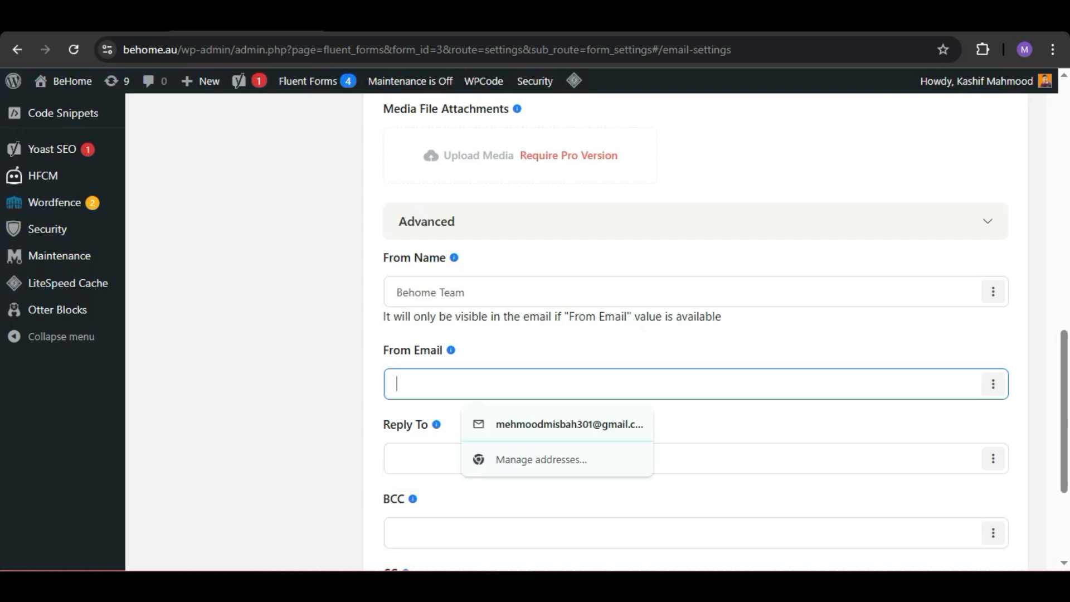
{"action": "key", "text": "ctrl+v"}
{"action": "left_click", "coordinate": [397, 494]}
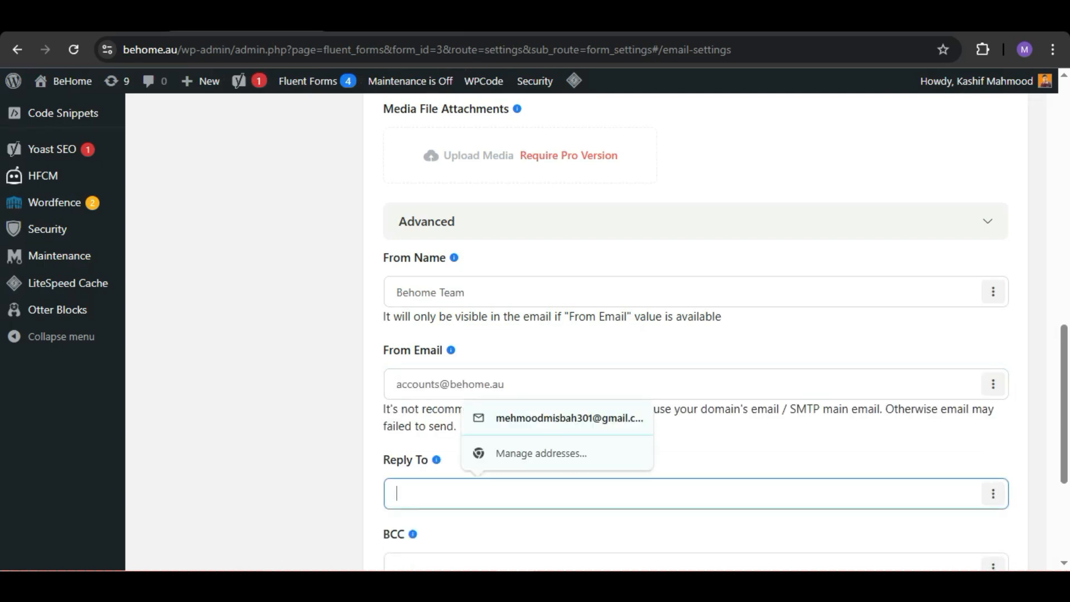
{"action": "type", "text": "{email"}
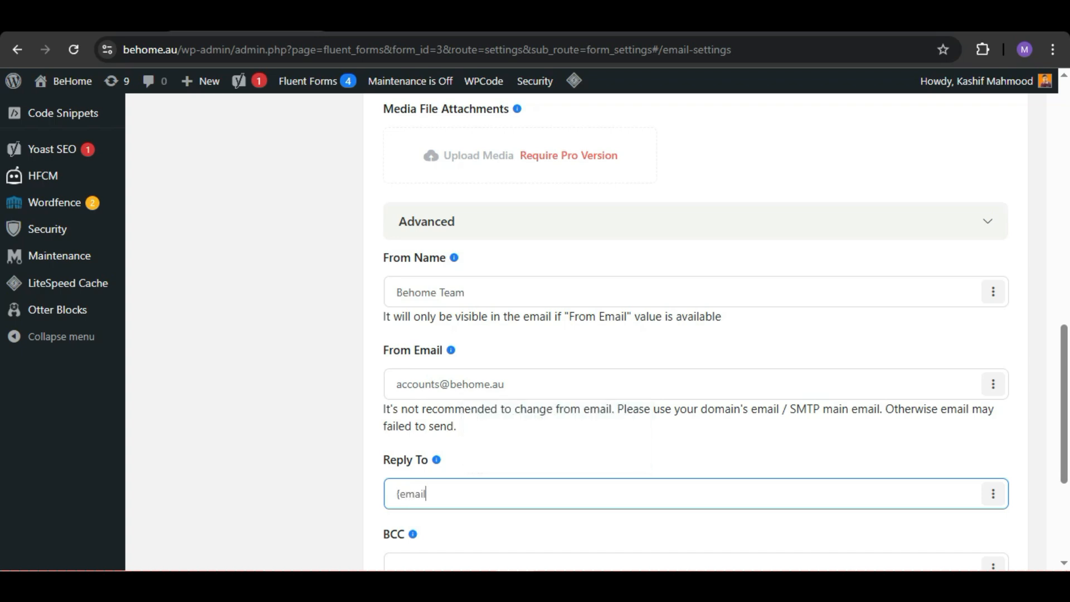
{"action": "type", "text": "}"}
{"action": "left_click", "coordinate": [435, 504]}
Step: Open the Register Your Interest form on the BeHome site and fill in the registrant's full name and email
{"action": "left_click_drag", "start_coordinate": [1064, 404], "coordinate": [1064, 195]}
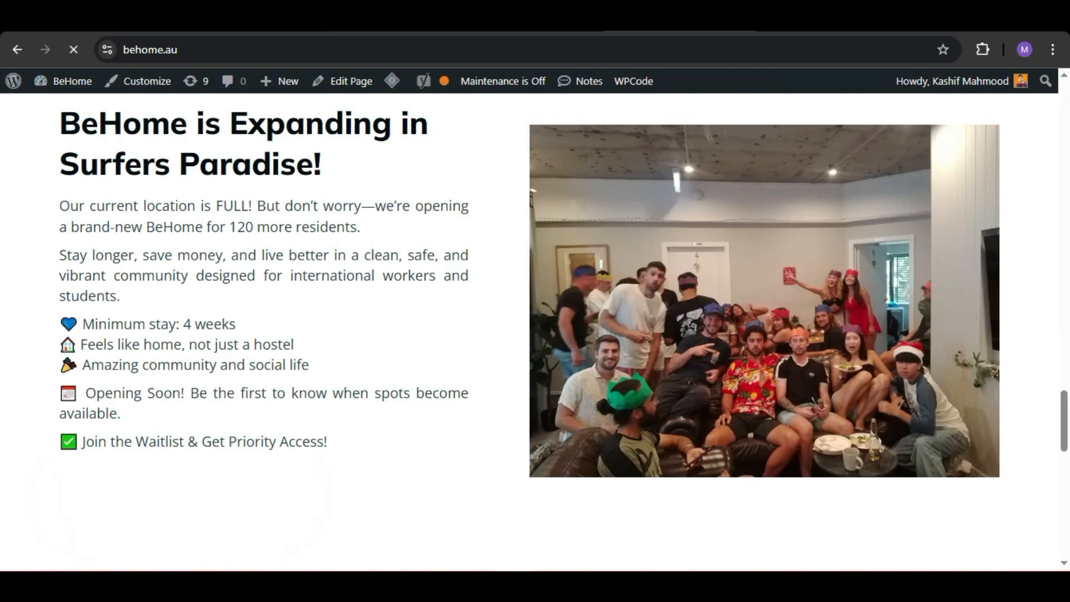
{"action": "left_click", "coordinate": [173, 454]}
{"action": "left_click", "coordinate": [390, 193]}
{"action": "left_click", "coordinate": [473, 287]}
{"action": "triple_click", "coordinate": [390, 276]}
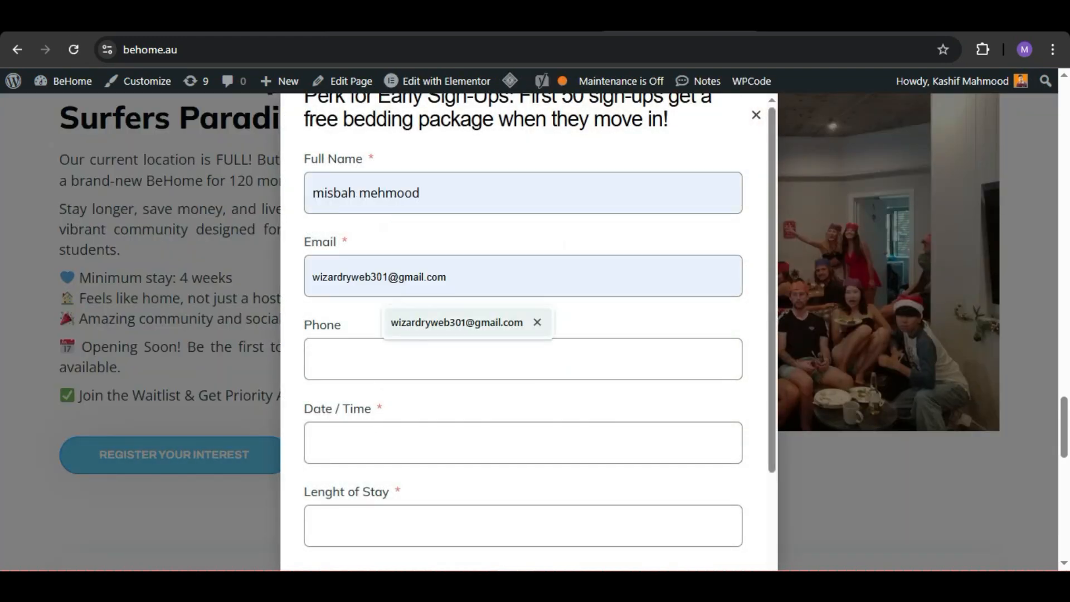
{"action": "left_click", "coordinate": [457, 322]}
Step: Set the waitlist form's date to 03/03/2025 and length of stay to 12, and submit the form
{"action": "left_click", "coordinate": [389, 443]}
{"action": "left_click", "coordinate": [320, 283]}
{"action": "left_click", "coordinate": [390, 525]}
{"action": "type", "text": "12"}
{"action": "scroll", "coordinate": [524, 334], "scroll_direction": "down", "scroll_amount": 2}
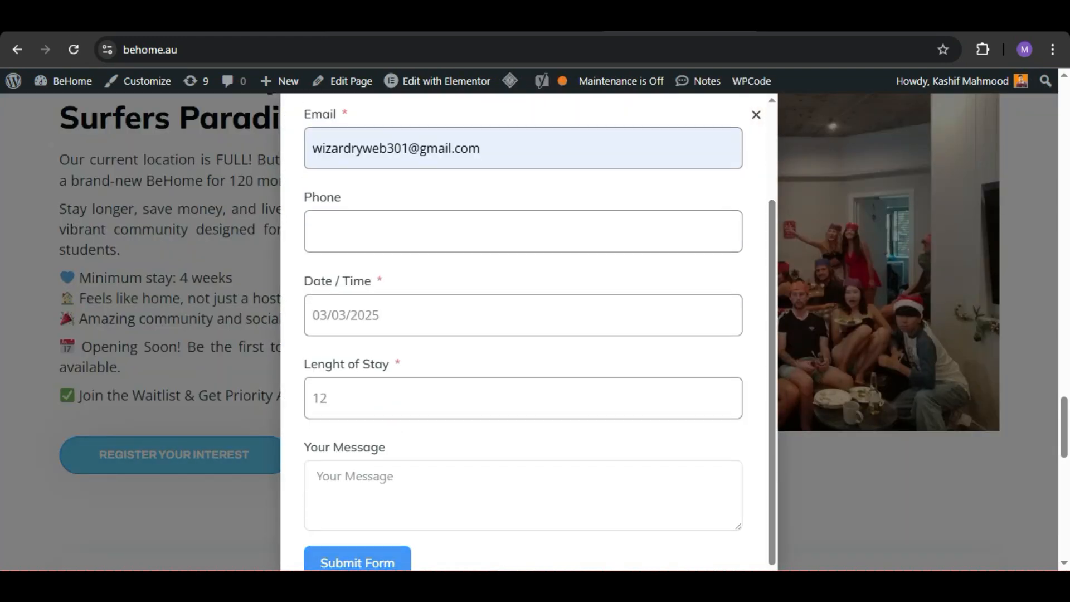
{"action": "scroll", "coordinate": [539, 335], "scroll_direction": "down", "scroll_amount": 1}
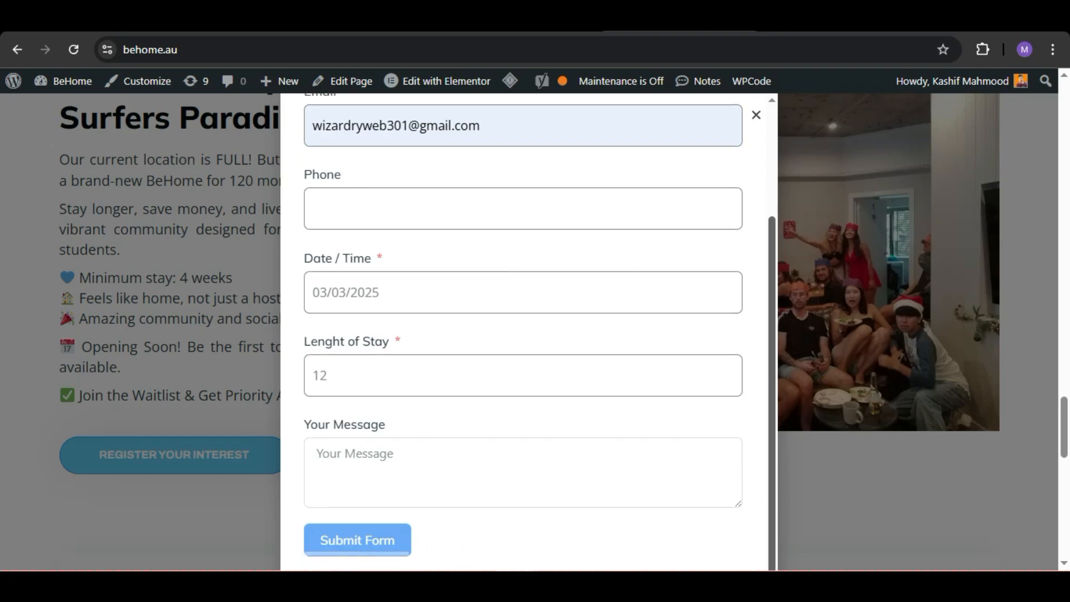
{"action": "left_click", "coordinate": [357, 538]}
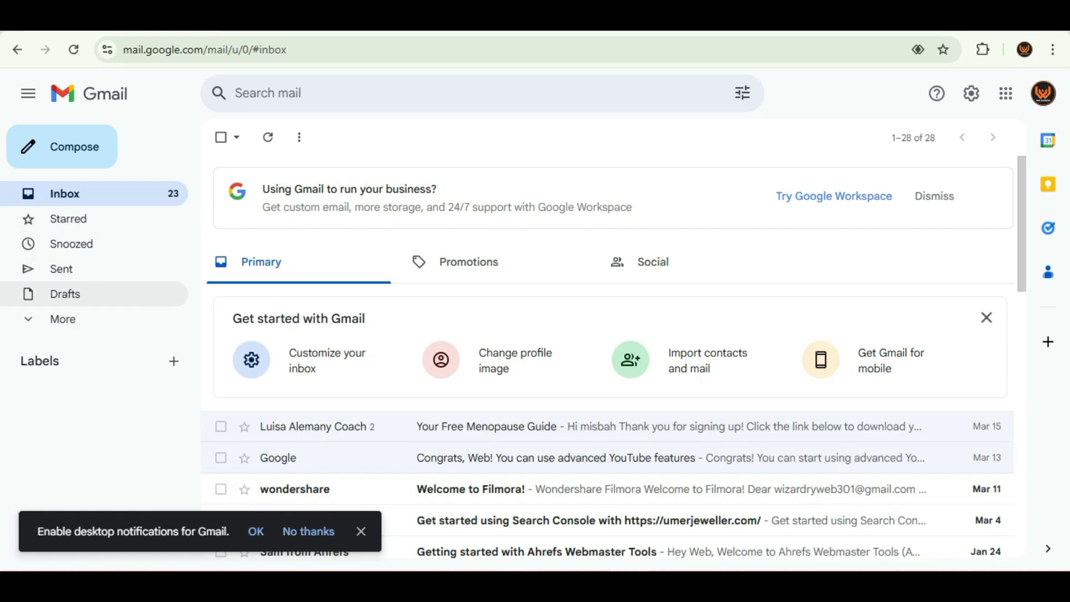
Step: Switch to Gmail and check the spam folder and inbox for the confirmation email
{"action": "left_click", "coordinate": [63, 319]}
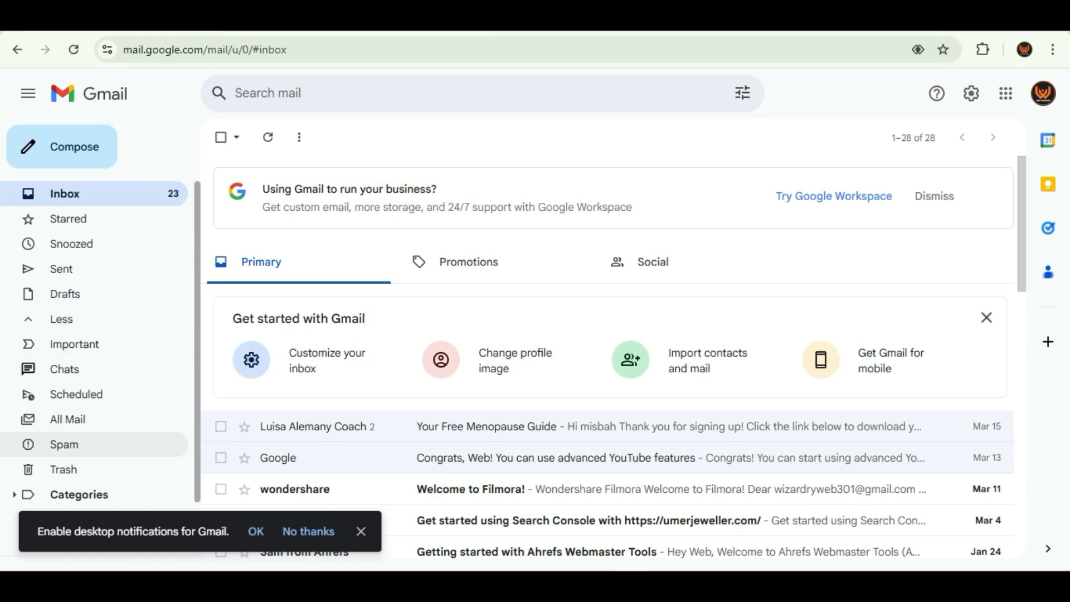
{"action": "left_click", "coordinate": [64, 444]}
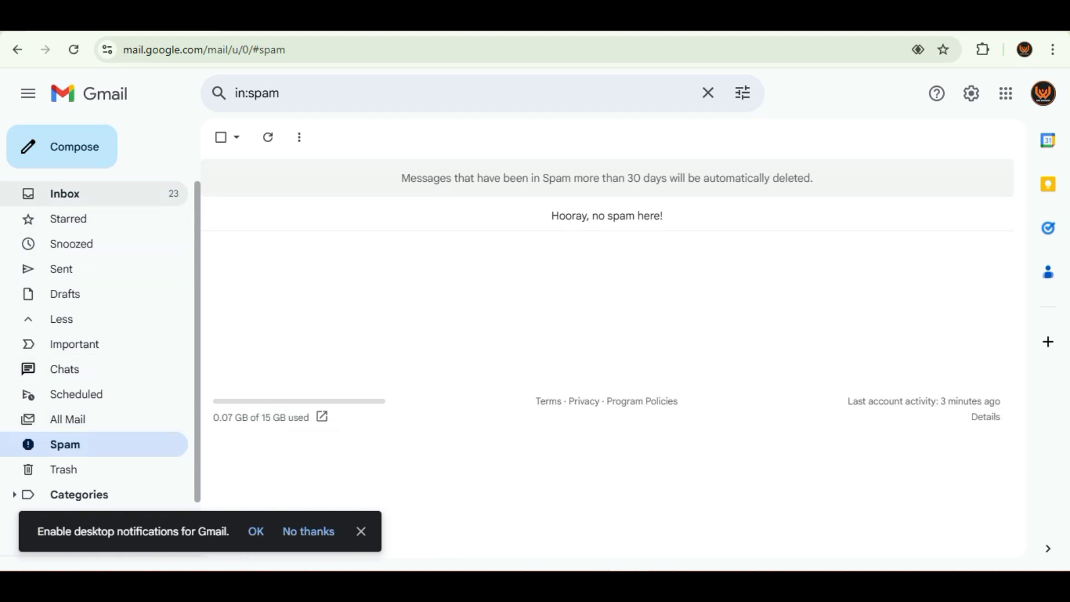
{"action": "left_click", "coordinate": [64, 194]}
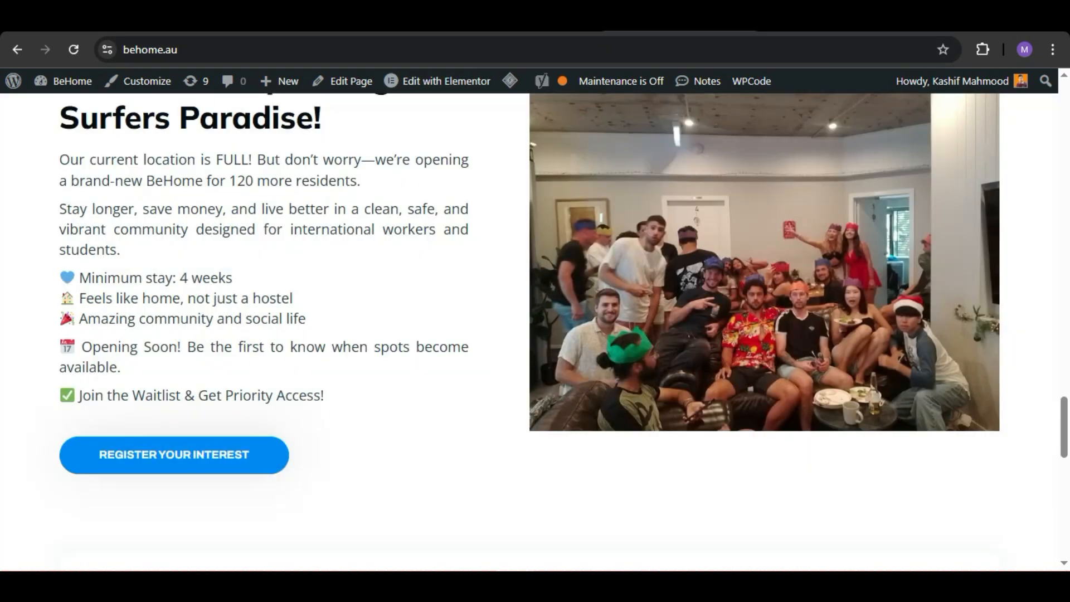
Step: Return to the WordPress admin, open the page for adding new plugins and search for wp mail
{"action": "left_click", "coordinate": [248, 21]}
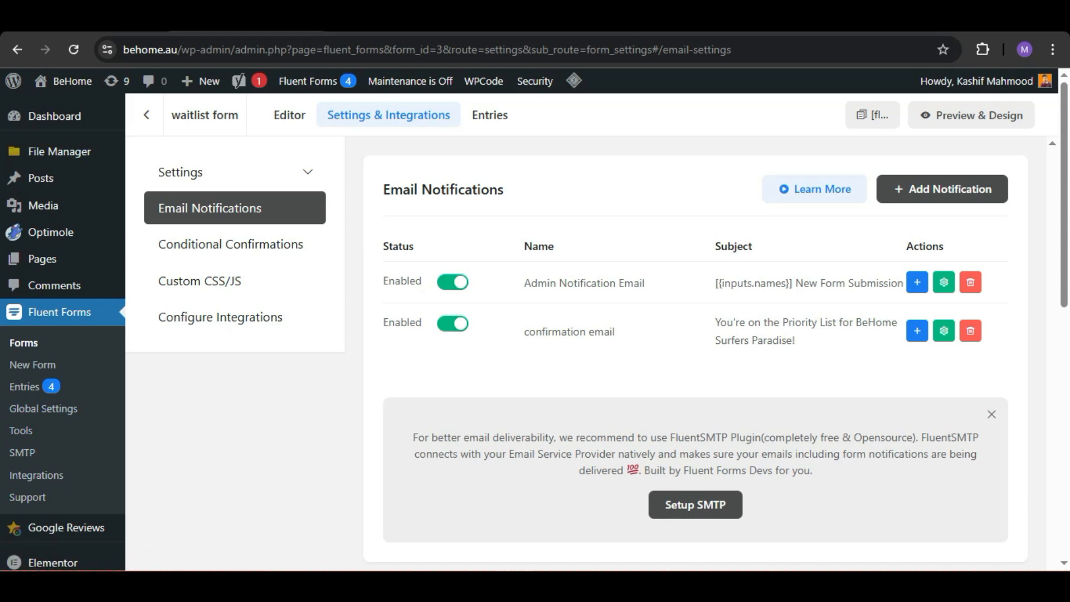
{"action": "scroll", "coordinate": [61, 363], "scroll_direction": "down", "scroll_amount": 5}
{"action": "mouse_move", "coordinate": [47, 441]}
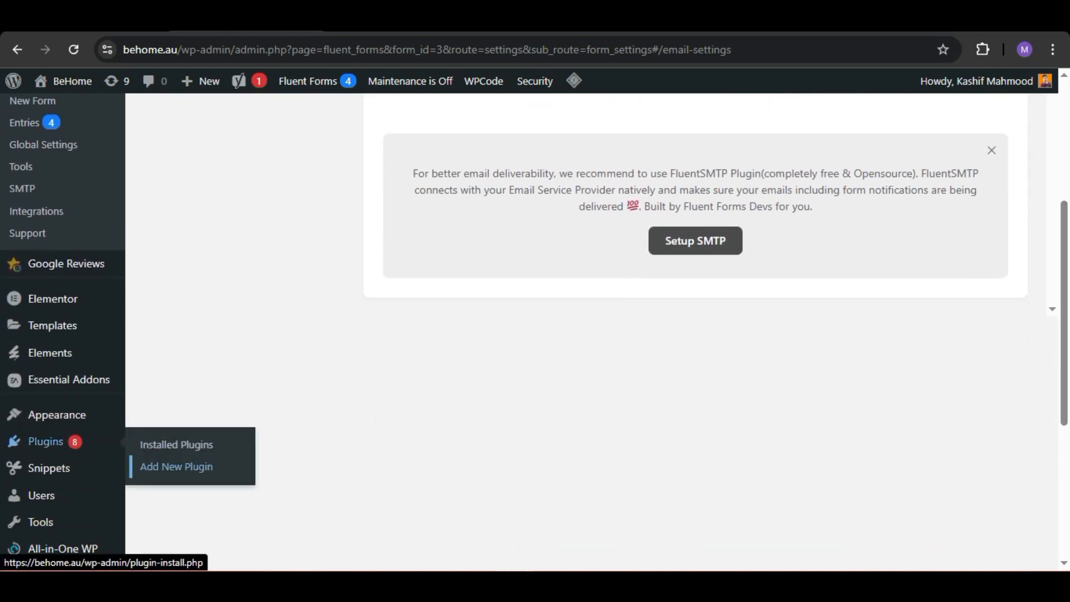
{"action": "left_click", "coordinate": [177, 466]}
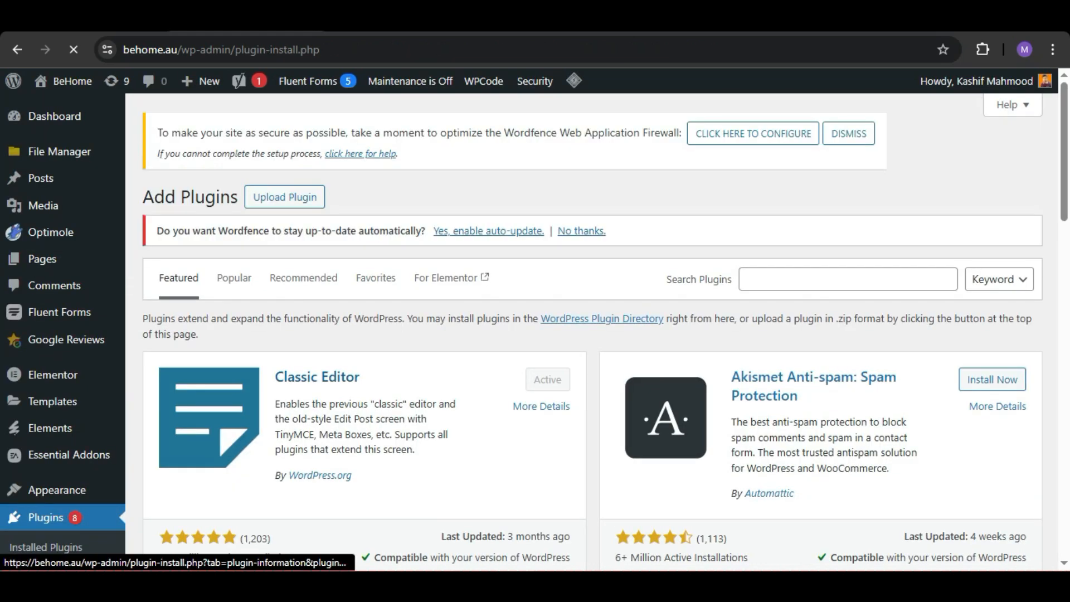
{"action": "left_click", "coordinate": [848, 279]}
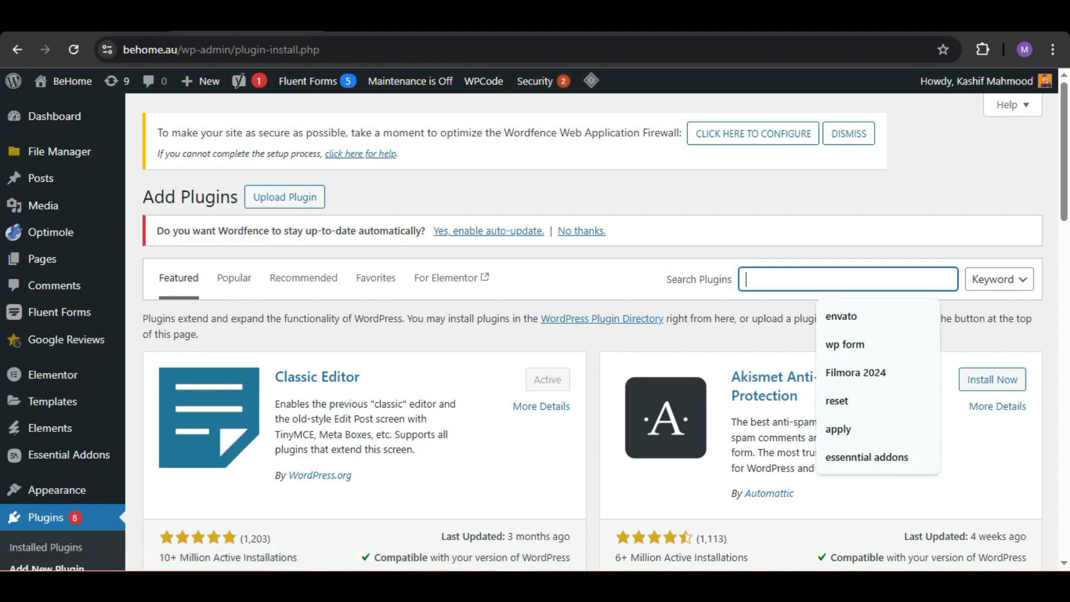
{"action": "type", "text": "wp mail"}
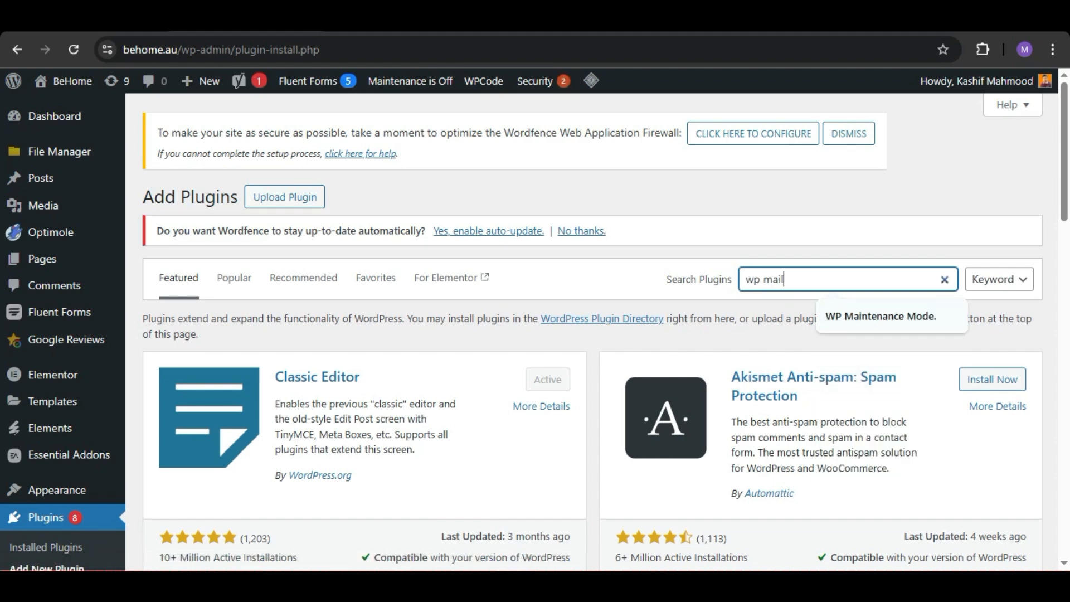
{"action": "key", "text": "Return"}
Step: Install and activate the WP Mail SMTP by WPForms plugin and open its settings
{"action": "left_click", "coordinate": [529, 367]}
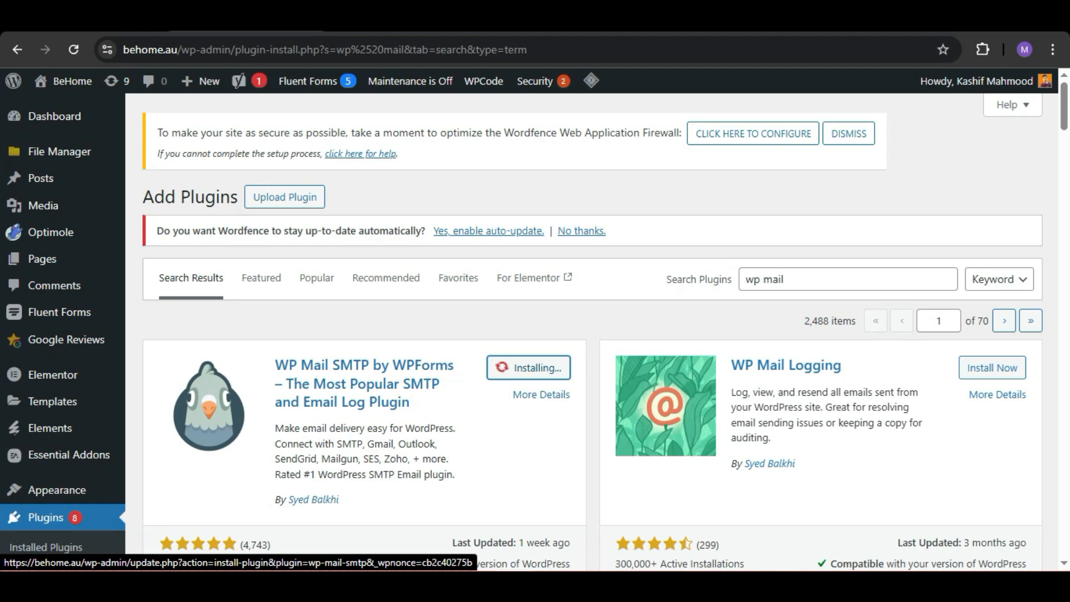
{"action": "left_click", "coordinate": [528, 367]}
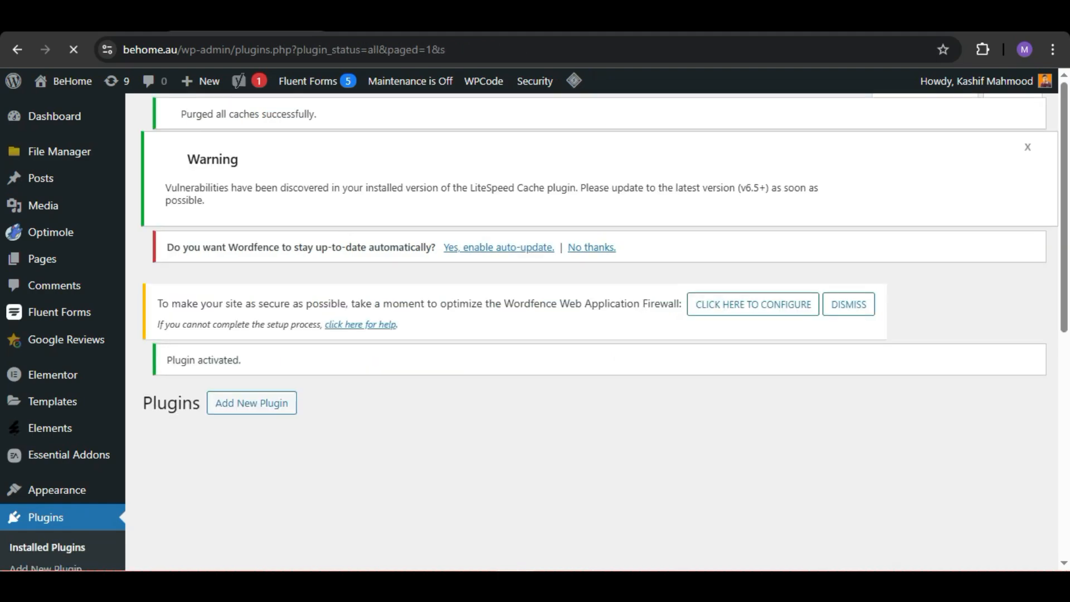
{"action": "scroll", "coordinate": [591, 334], "scroll_direction": "down", "scroll_amount": 8}
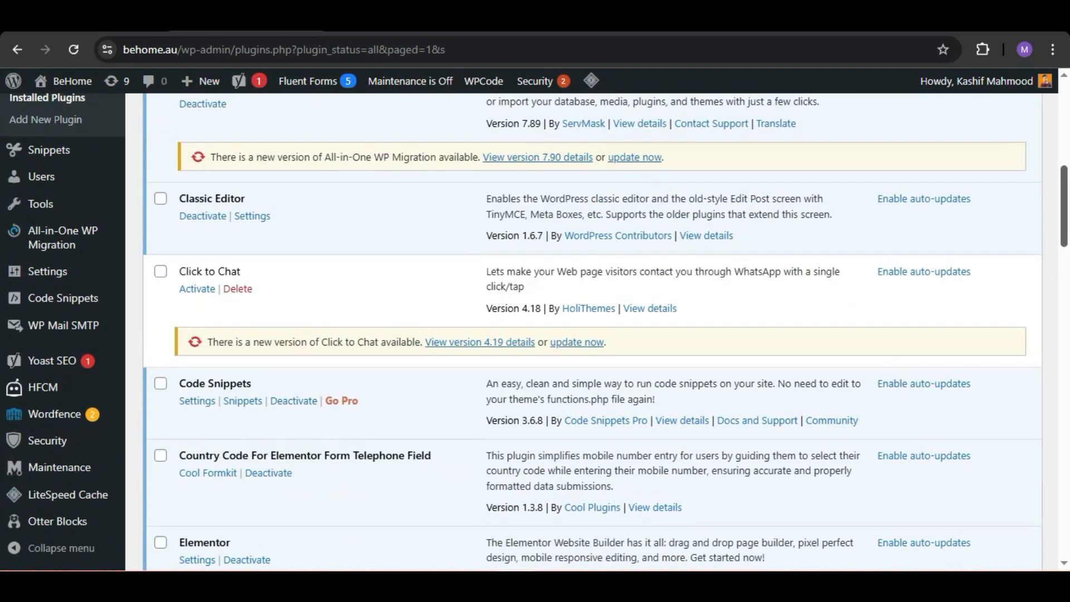
{"action": "scroll", "coordinate": [591, 334], "scroll_direction": "down", "scroll_amount": 12}
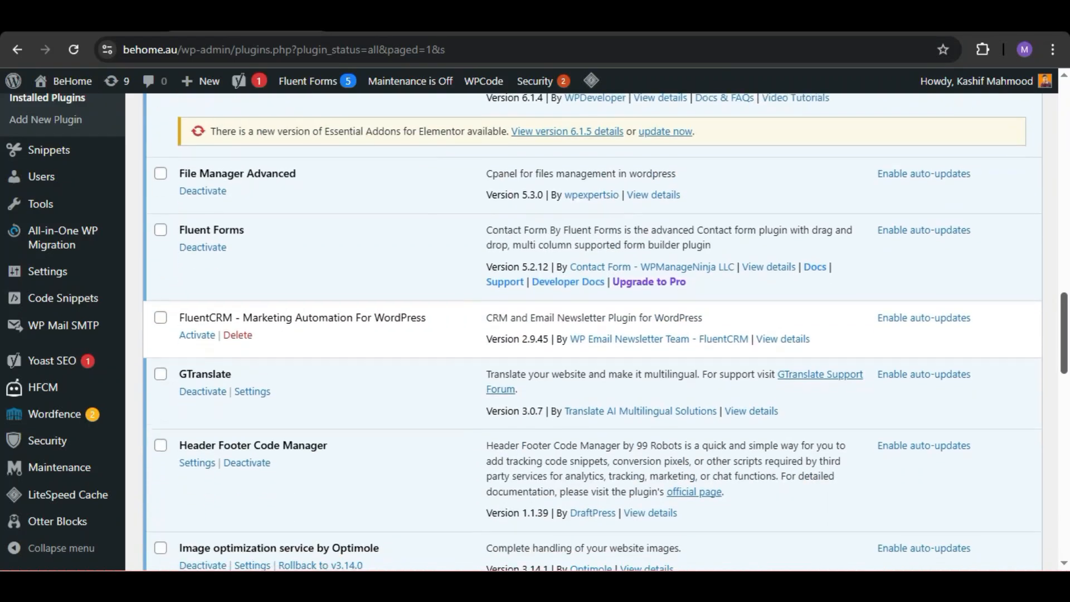
{"action": "scroll", "coordinate": [590, 334], "scroll_direction": "down", "scroll_amount": 5}
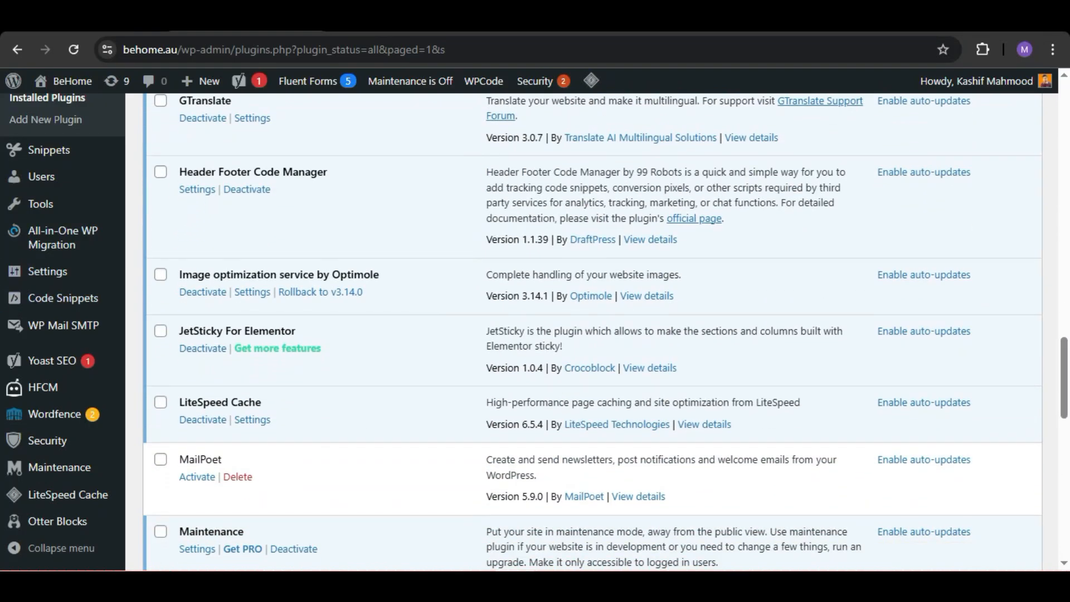
{"action": "mouse_move", "coordinate": [63, 325]}
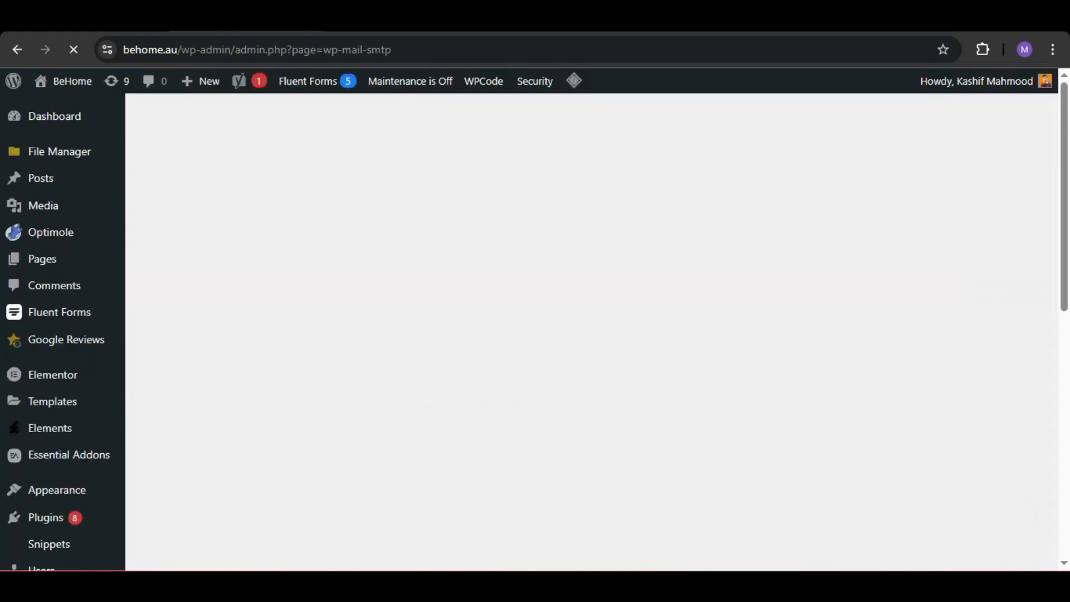
Step: Replace WP Mail SMTP's From Email with the accounts mailbox address copied from the cPanel email accounts list
{"action": "scroll", "coordinate": [590, 335], "scroll_direction": "down", "scroll_amount": 8}
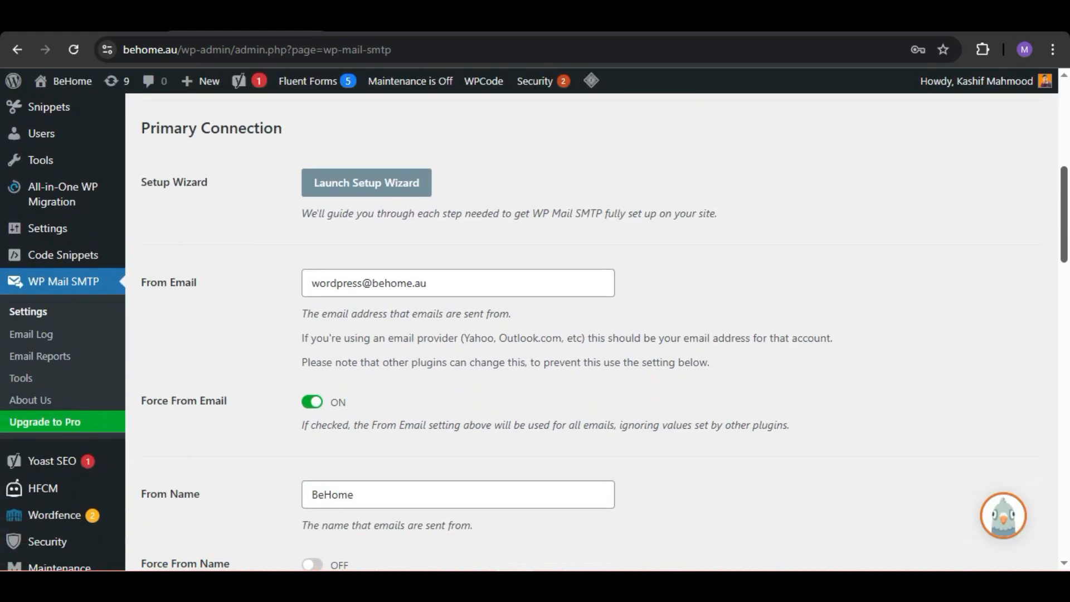
{"action": "left_click_drag", "start_coordinate": [311, 282], "coordinate": [361, 283]}
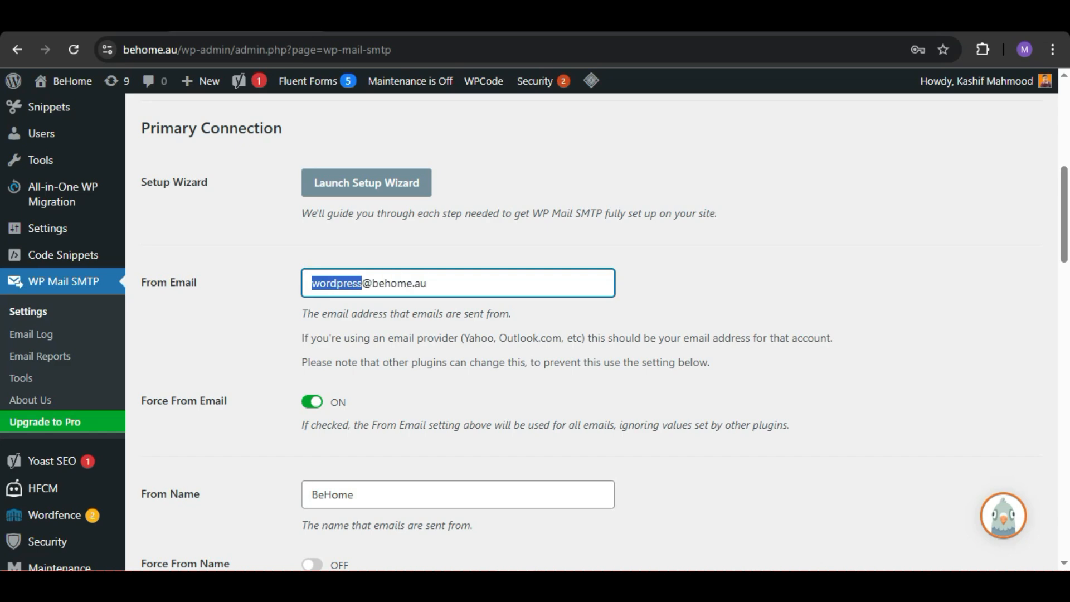
{"action": "left_click", "coordinate": [356, 282]}
{"action": "left_click", "coordinate": [412, 22]}
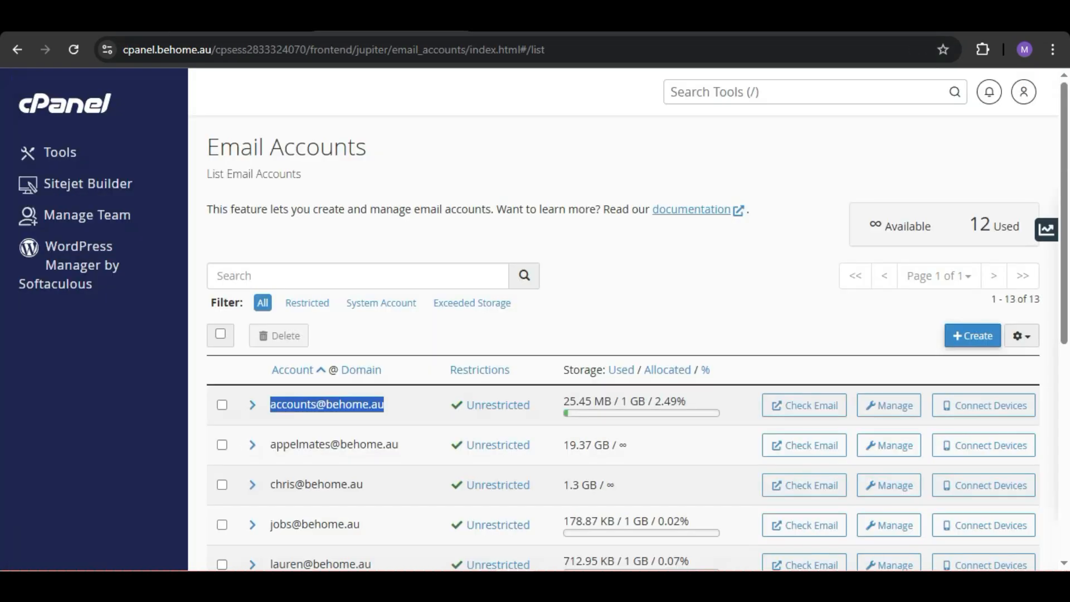
{"action": "left_click", "coordinate": [357, 404]}
{"action": "left_click_drag", "start_coordinate": [352, 405], "coordinate": [269, 404]}
{"action": "left_click", "coordinate": [246, 22]}
{"action": "key", "text": "ctrl+a"}
{"action": "key", "text": "BackSpace"}
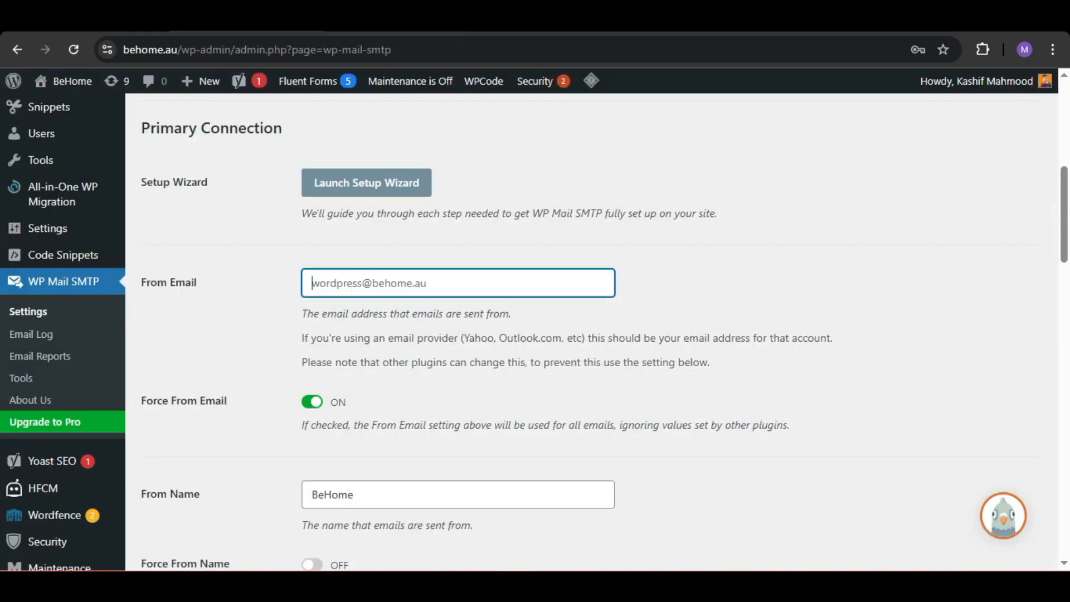
{"action": "key", "text": "ctrl+v"}
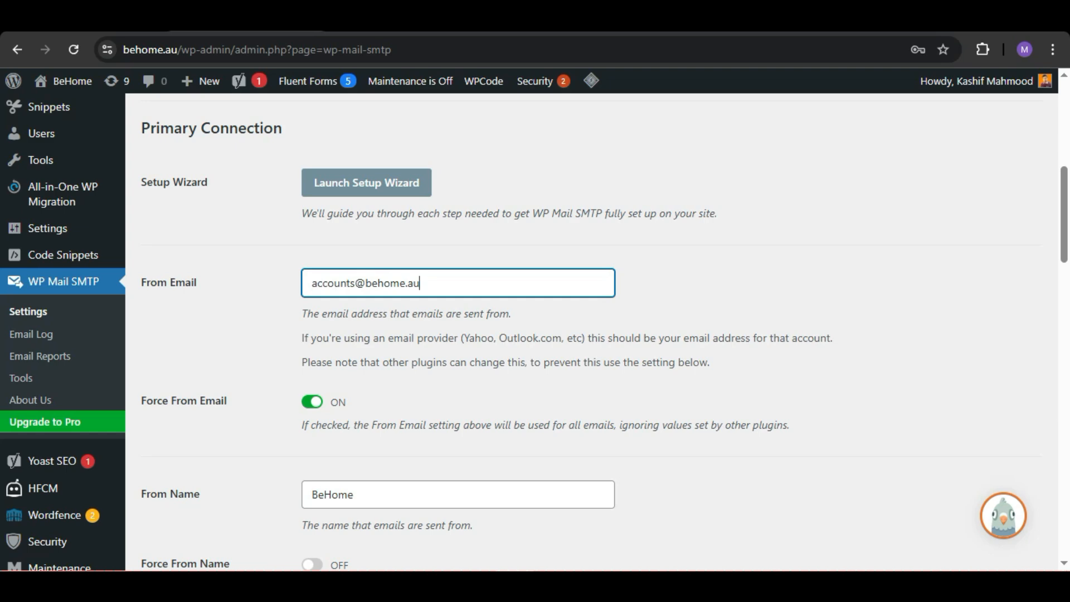
{"action": "scroll", "coordinate": [599, 331], "scroll_direction": "down", "scroll_amount": 5}
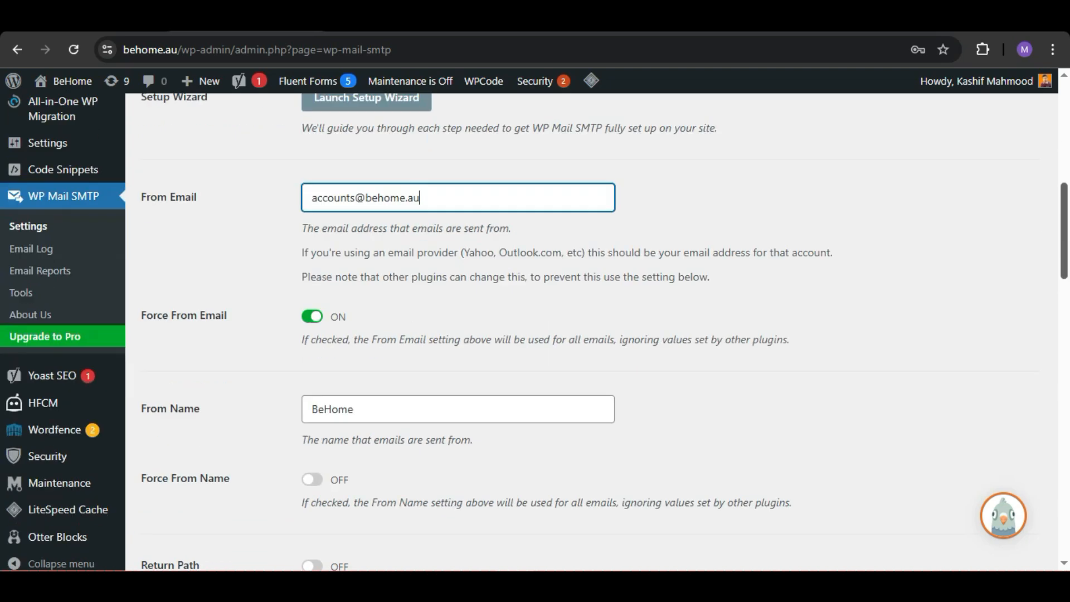
Step: Select Other SMTP as the mailer in WP Mail SMTP and go to its server settings
{"action": "scroll", "coordinate": [599, 331], "scroll_direction": "down", "scroll_amount": 5}
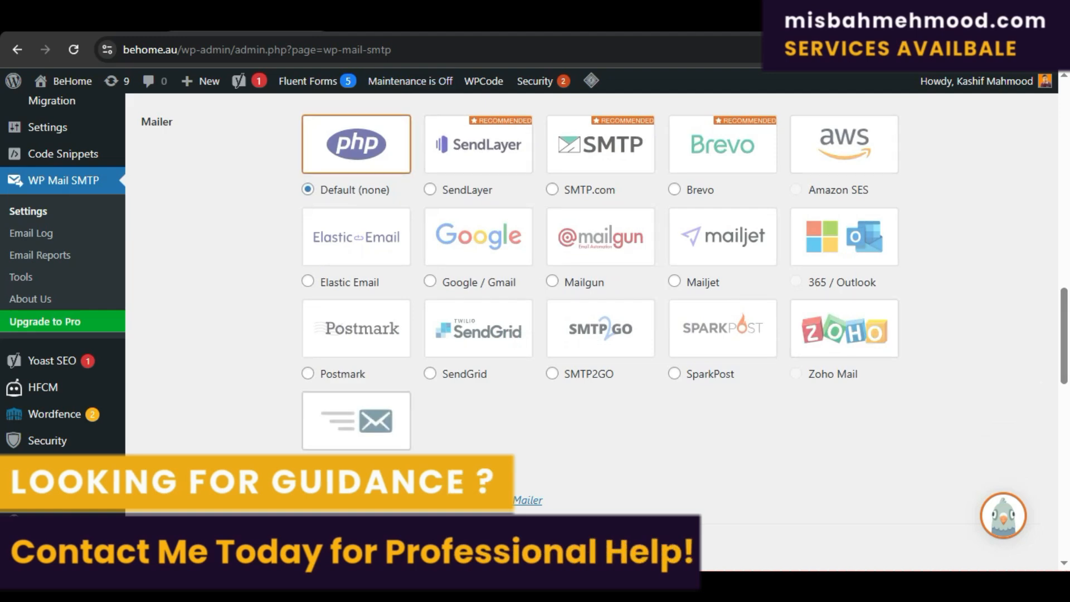
{"action": "left_click", "coordinate": [356, 420]}
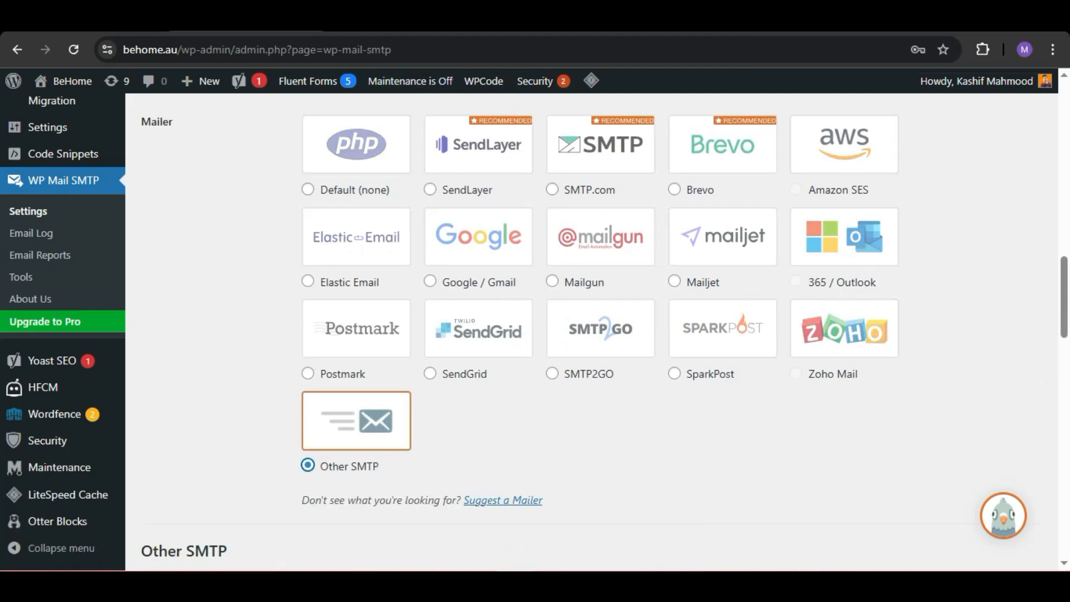
{"action": "scroll", "coordinate": [590, 332], "scroll_direction": "down", "scroll_amount": 3}
{"action": "scroll", "coordinate": [590, 332], "scroll_direction": "down", "scroll_amount": 4}
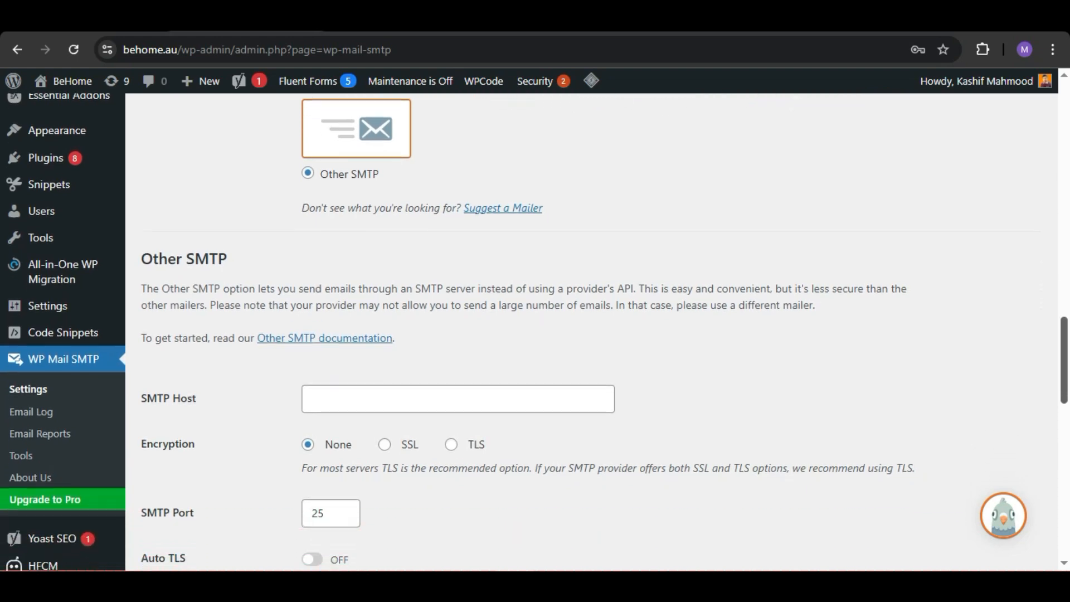
{"action": "scroll", "coordinate": [591, 332], "scroll_direction": "down", "scroll_amount": 1}
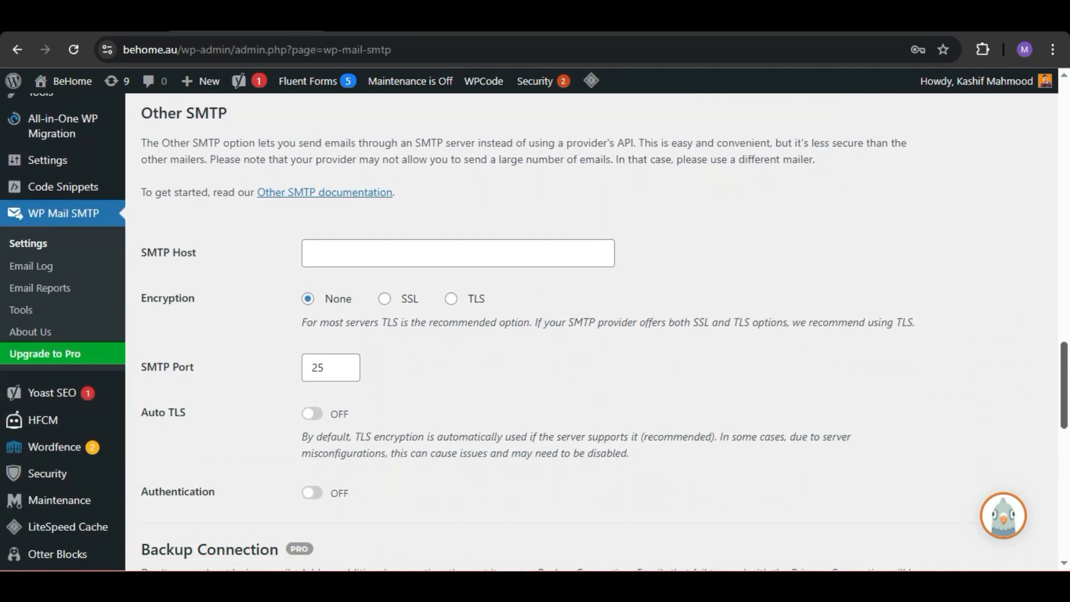
{"action": "scroll", "coordinate": [591, 332], "scroll_direction": "up", "scroll_amount": 1}
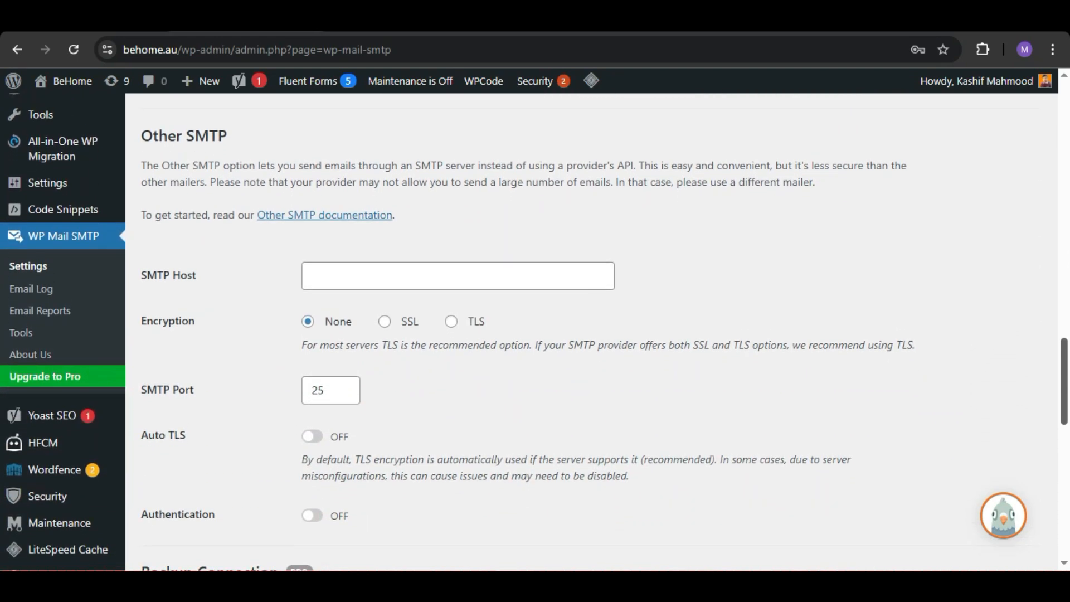
Step: Copy the outgoing server mail.behome.au from the accounts mailbox's cPanel mail client settings into WP Mail SMTP's SMTP Host
{"action": "key", "text": "ctrl+Tab"}
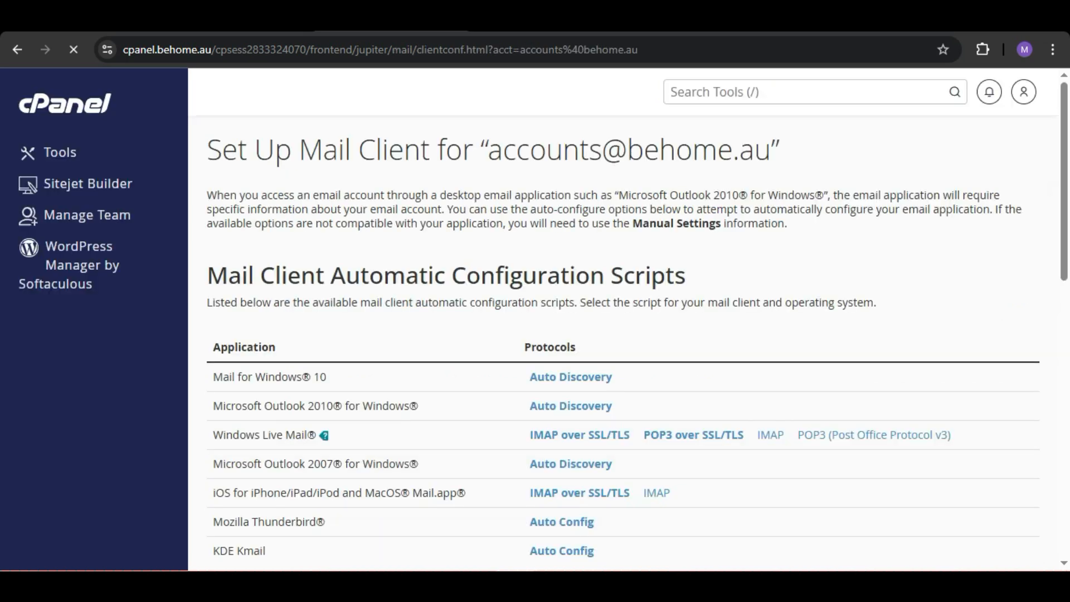
{"action": "scroll", "coordinate": [623, 318], "scroll_direction": "down", "scroll_amount": 8}
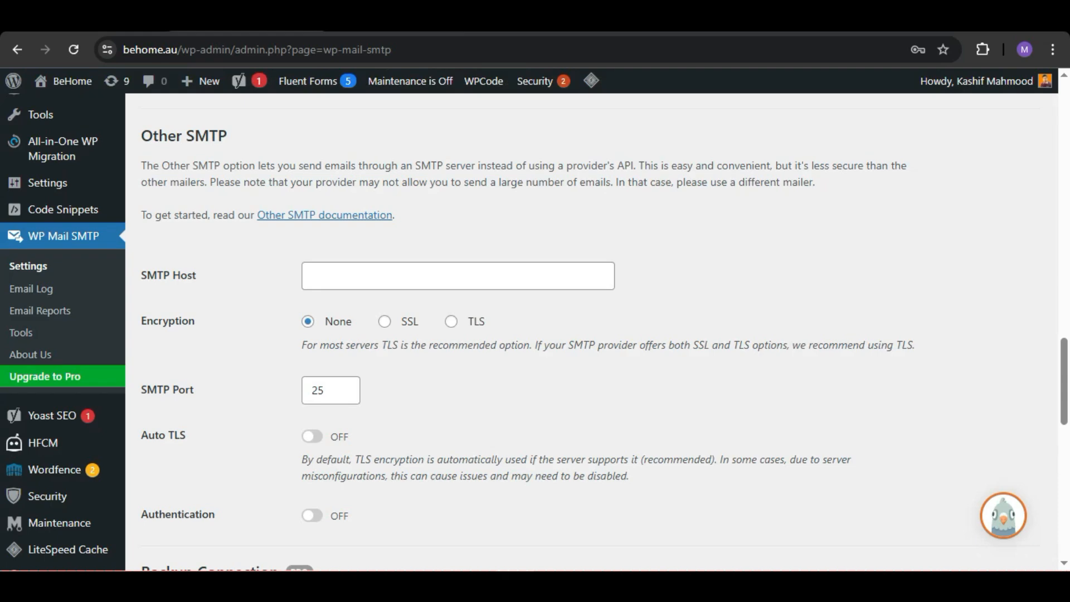
{"action": "key", "text": "ctrl+Tab"}
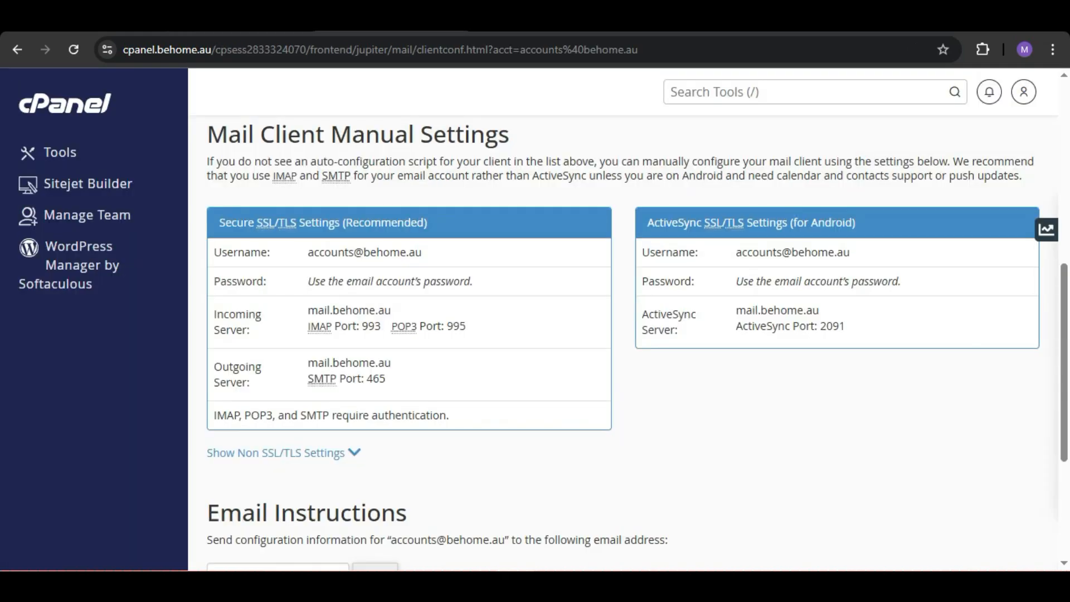
{"action": "left_click_drag", "start_coordinate": [308, 363], "coordinate": [358, 363]}
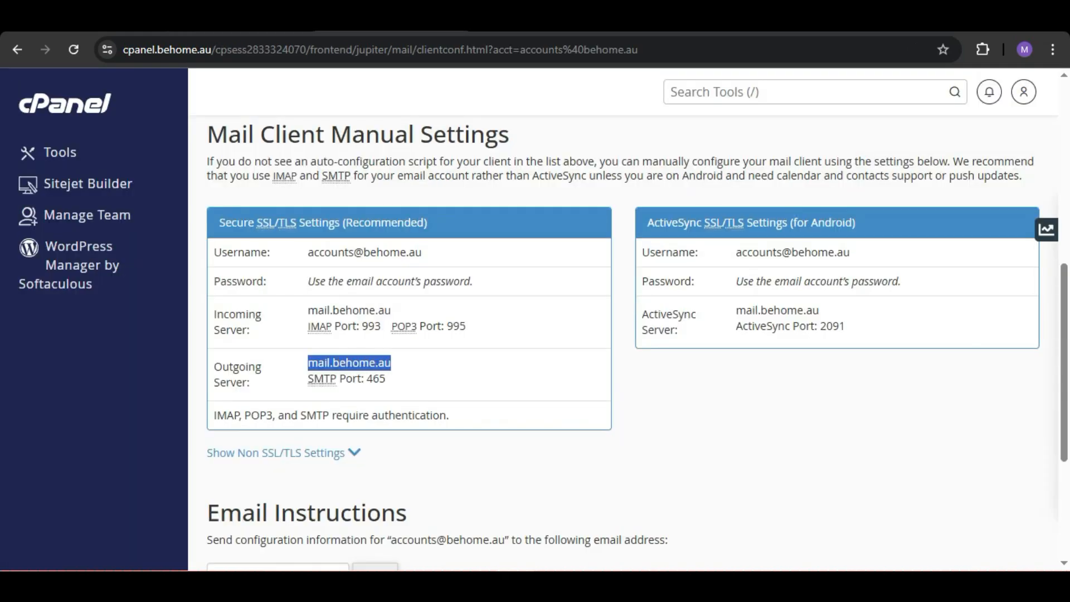
{"action": "key", "text": "ctrl+shift+Tab"}
{"action": "left_click", "coordinate": [424, 275]}
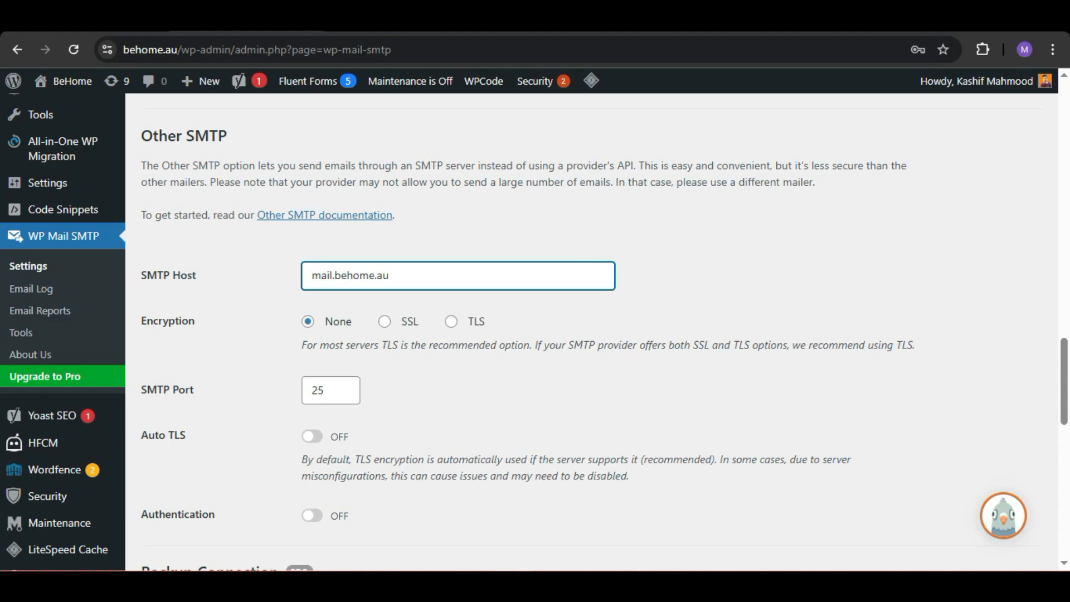
Step: Set encryption to SSL, compare the port with cPanel's SMTP port, and turn on Auto TLS and Authentication
{"action": "left_click", "coordinate": [385, 322]}
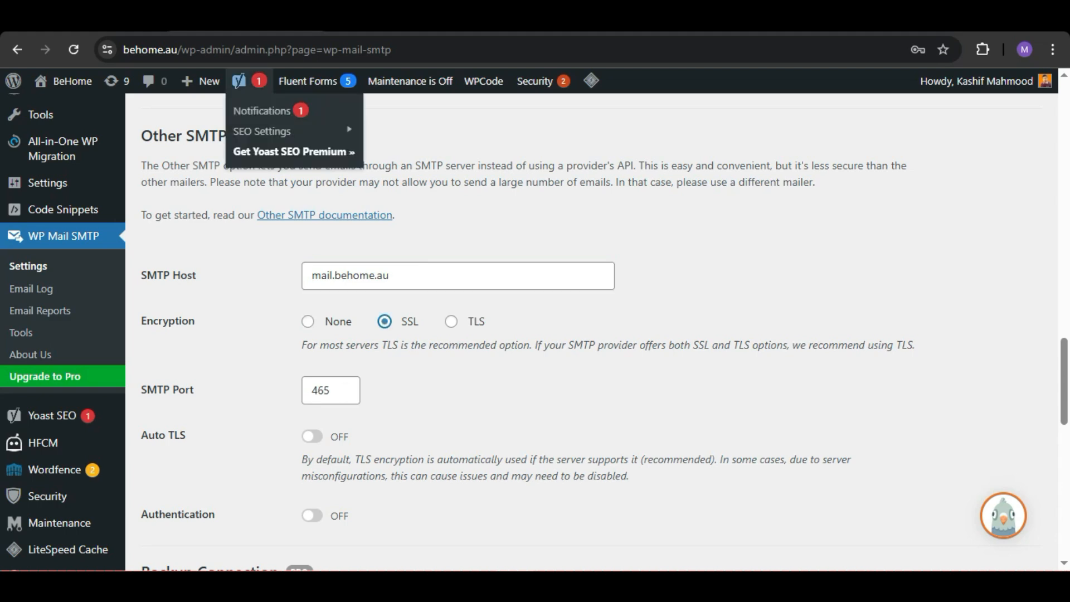
{"action": "key", "text": "ctrl+Tab"}
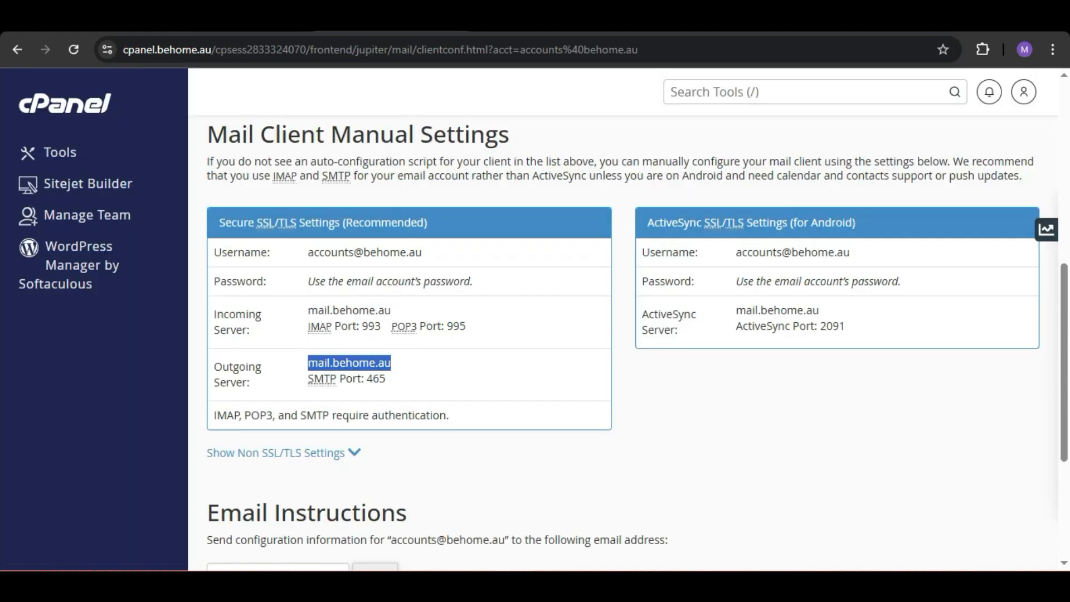
{"action": "key", "text": "ctrl+shift+Tab"}
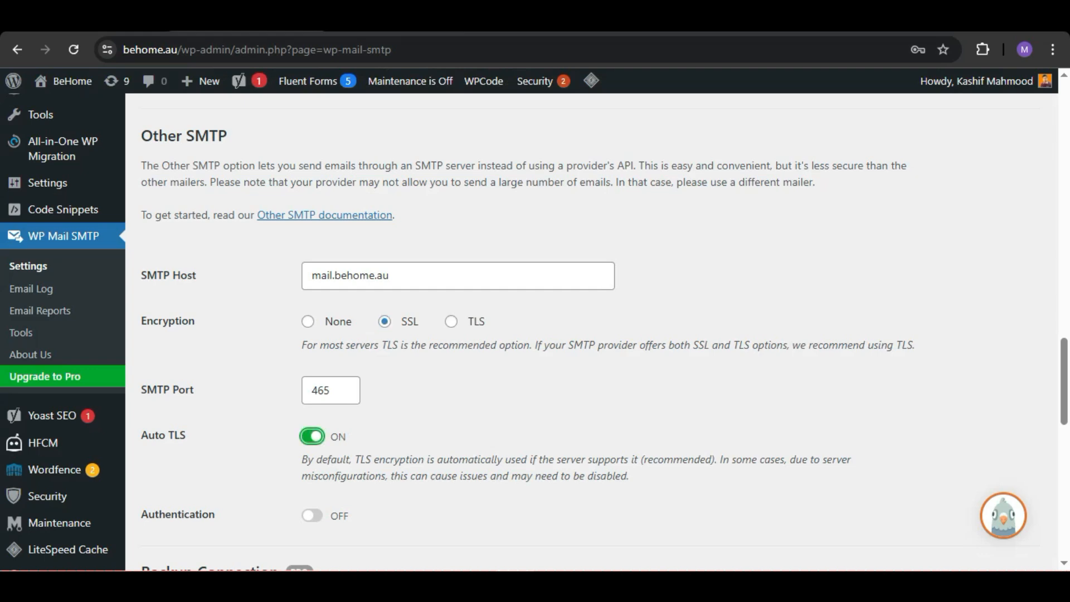
{"action": "scroll", "coordinate": [591, 332], "scroll_direction": "down", "scroll_amount": 3}
{"action": "left_click", "coordinate": [312, 315]}
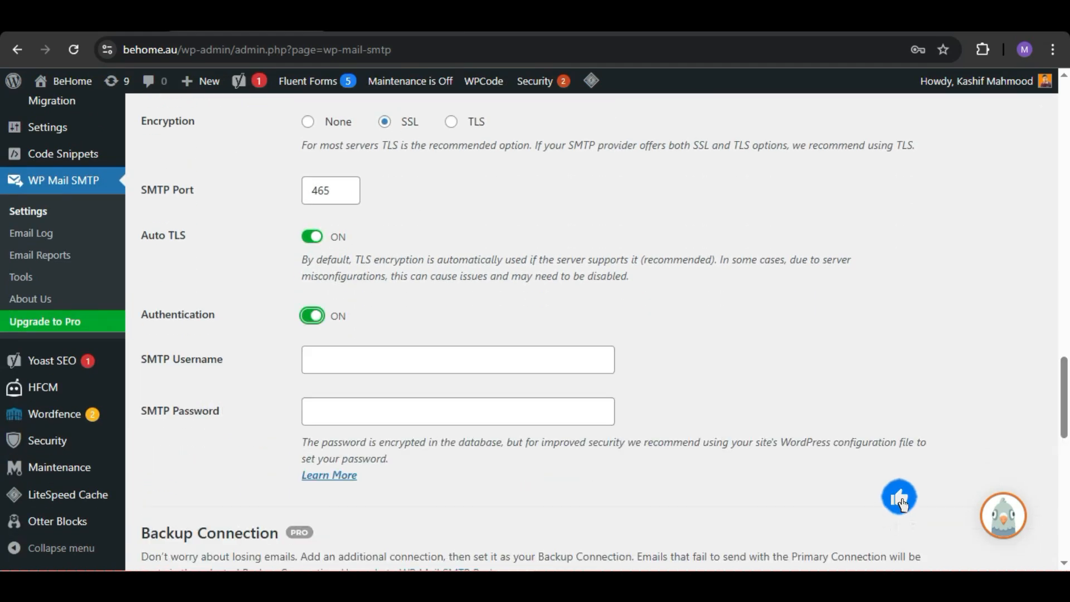
Step: Copy the mailbox username from cPanel's secure SSL/TLS settings into the SMTP Username field
{"action": "key", "text": "ctrl+Tab"}
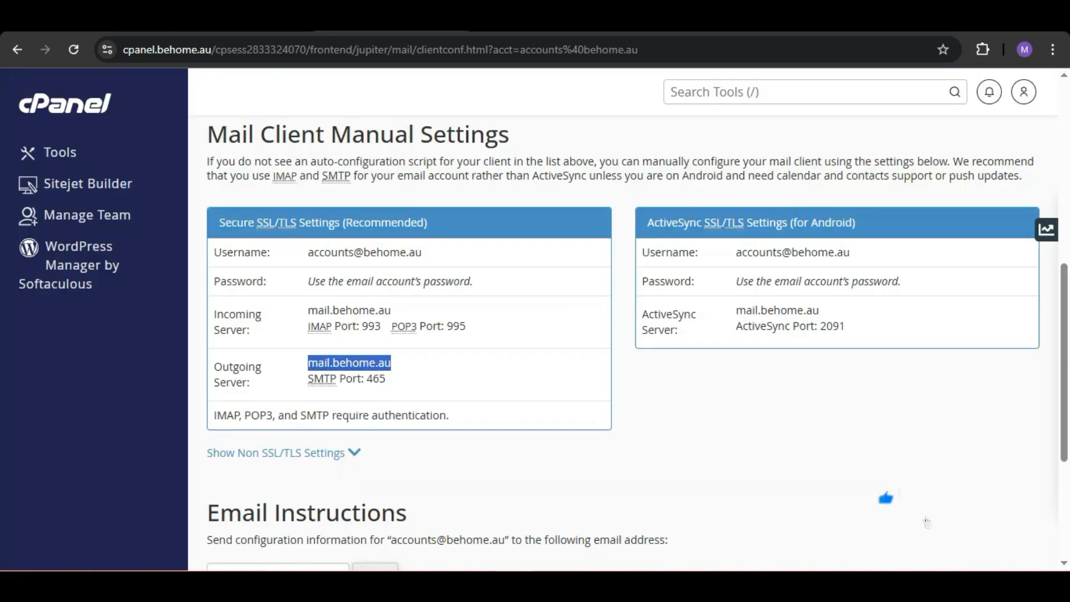
{"action": "left_click_drag", "start_coordinate": [308, 253], "coordinate": [422, 253]}
{"action": "key", "text": "ctrl+c"}
{"action": "key", "text": "ctrl+Tab"}
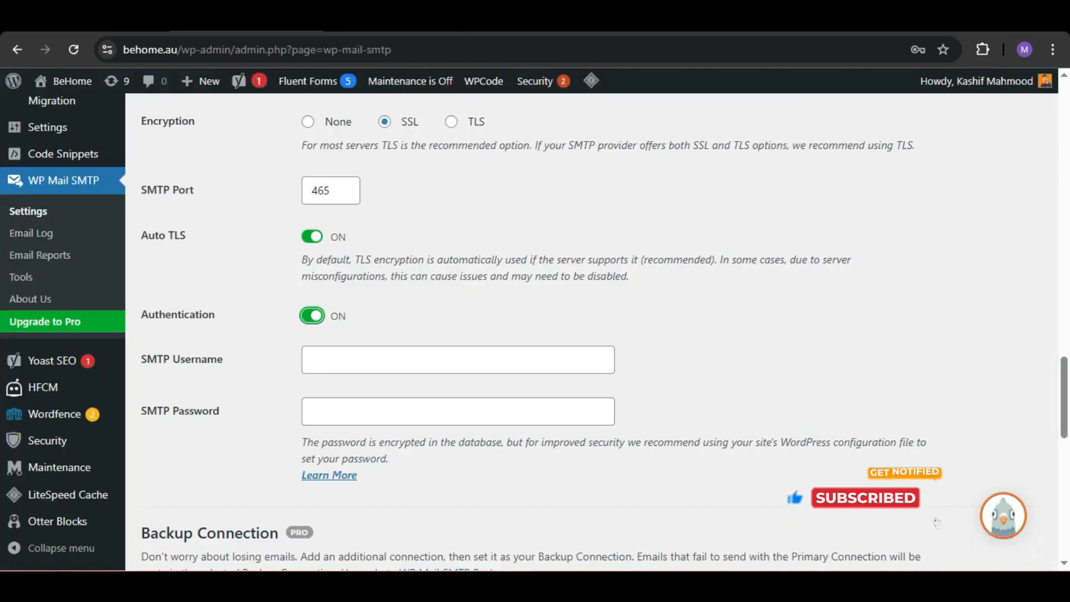
{"action": "key", "text": "Tab"}
{"action": "key", "text": "ctrl+v"}
{"action": "key", "text": "Tab"}
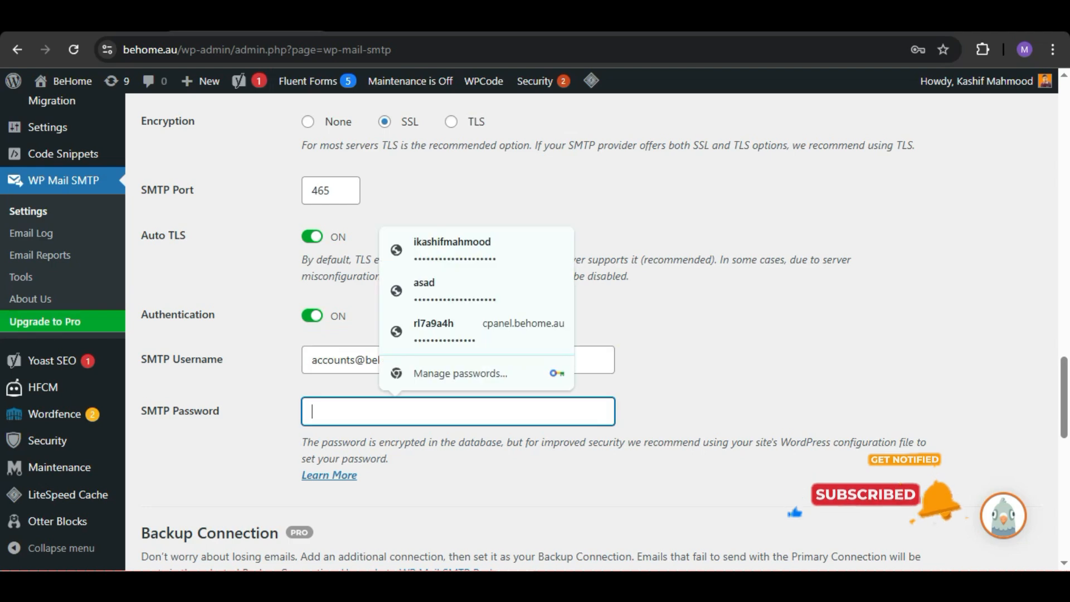
Step: Check cPanel's password note for the accounts mailbox, then examine the password and sending options on its management page
{"action": "key", "text": "ctrl+Tab"}
{"action": "left_click_drag", "start_coordinate": [307, 282], "coordinate": [473, 281]}
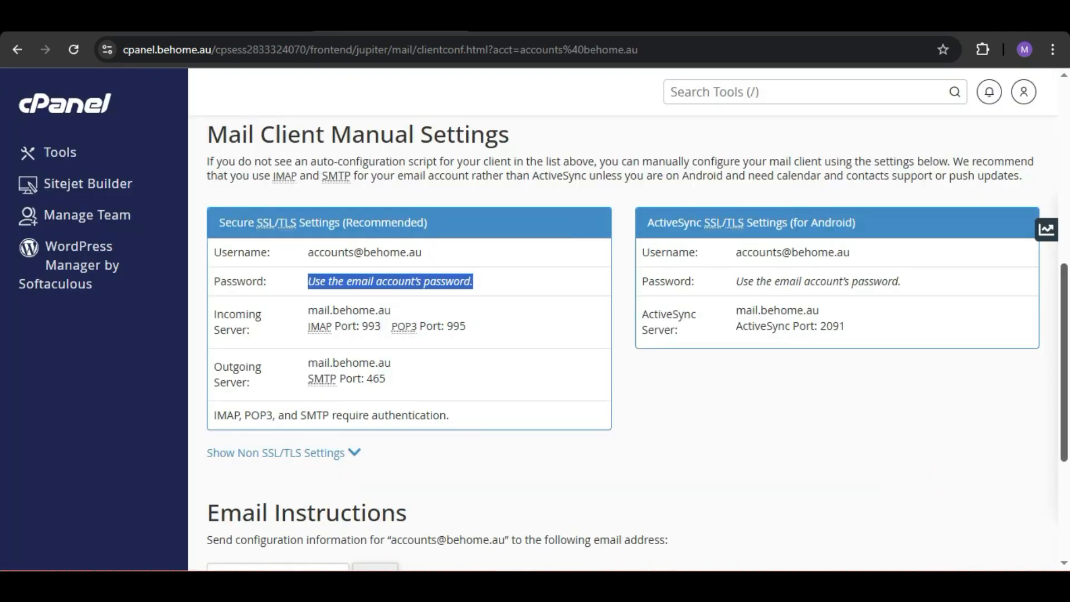
{"action": "scroll", "coordinate": [623, 335], "scroll_direction": "up", "scroll_amount": 5}
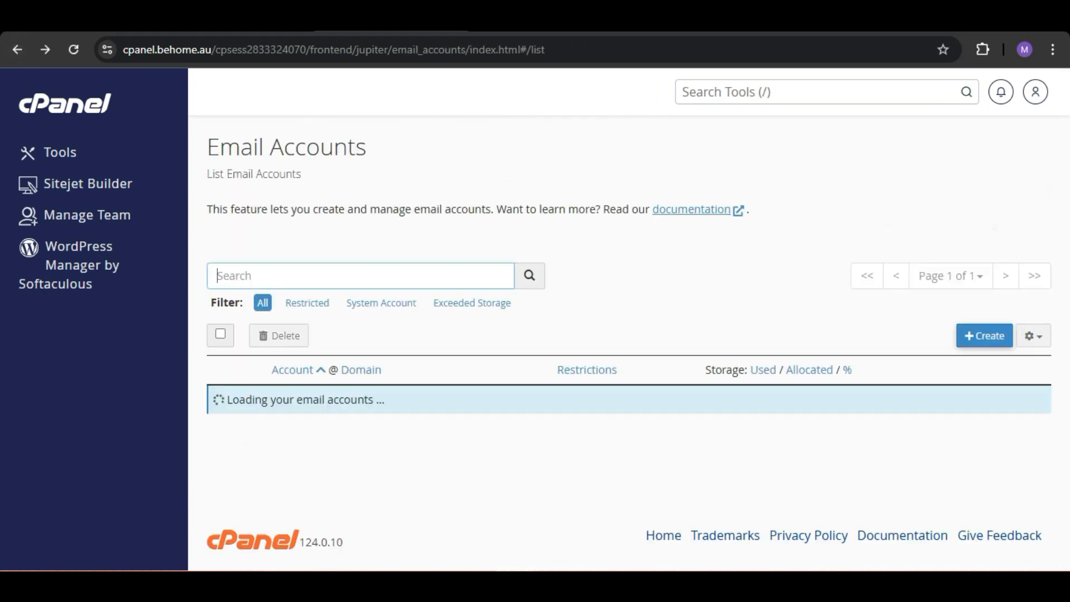
{"action": "left_click", "coordinate": [889, 405]}
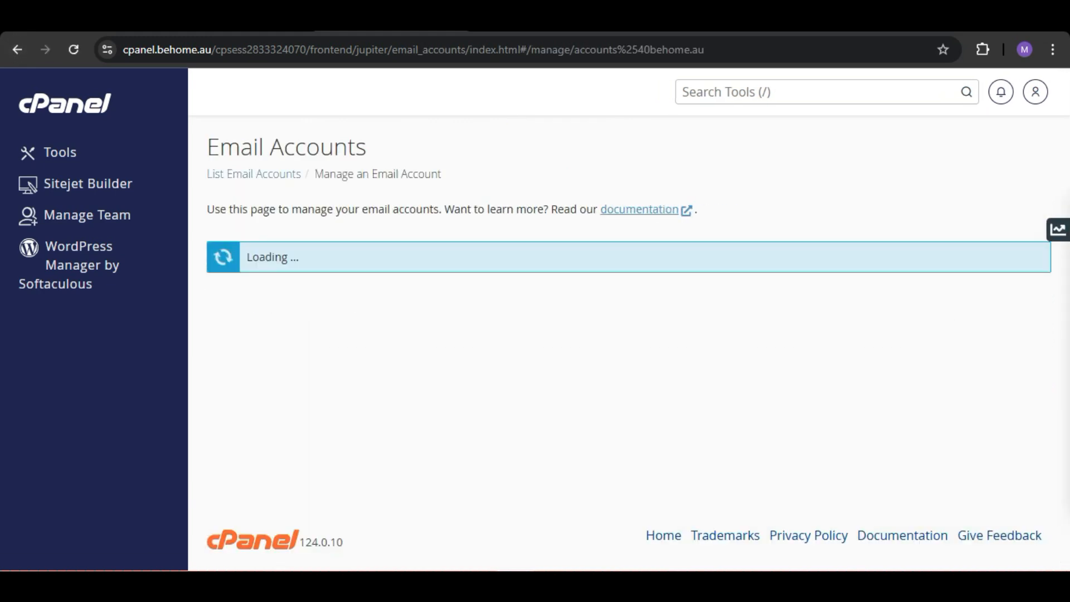
{"action": "scroll", "coordinate": [270, 444], "scroll_direction": "down", "scroll_amount": 4}
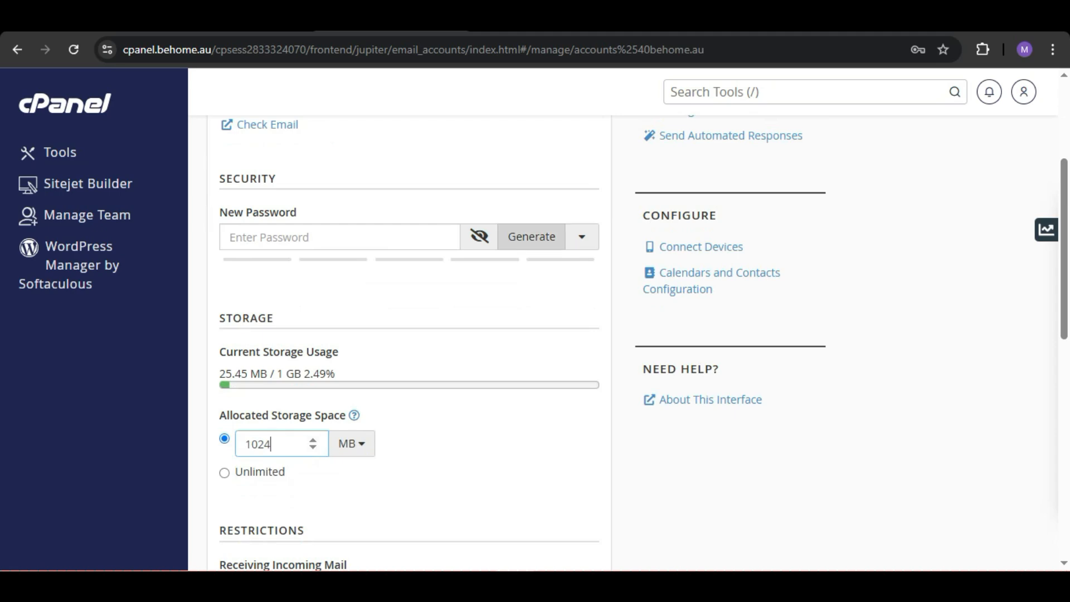
{"action": "left_click_drag", "start_coordinate": [1064, 245], "coordinate": [1063, 347]}
{"action": "scroll", "coordinate": [409, 334], "scroll_direction": "down", "scroll_amount": 3}
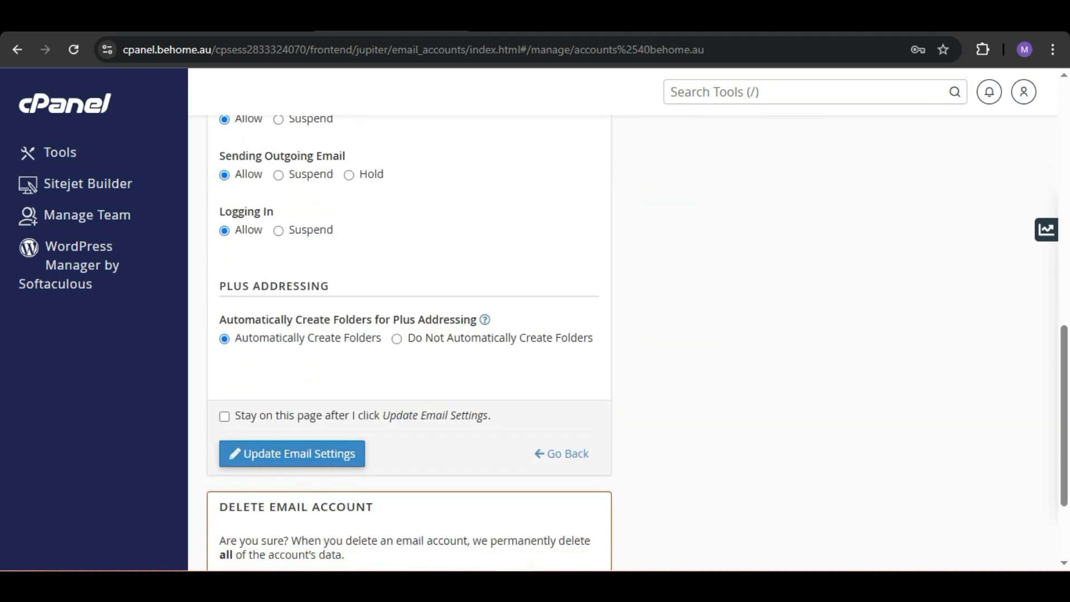
Step: Return to WP Mail SMTP, enter the mailbox password as the SMTP Password and save the settings
{"action": "key", "text": "ctrl+shift+Tab"}
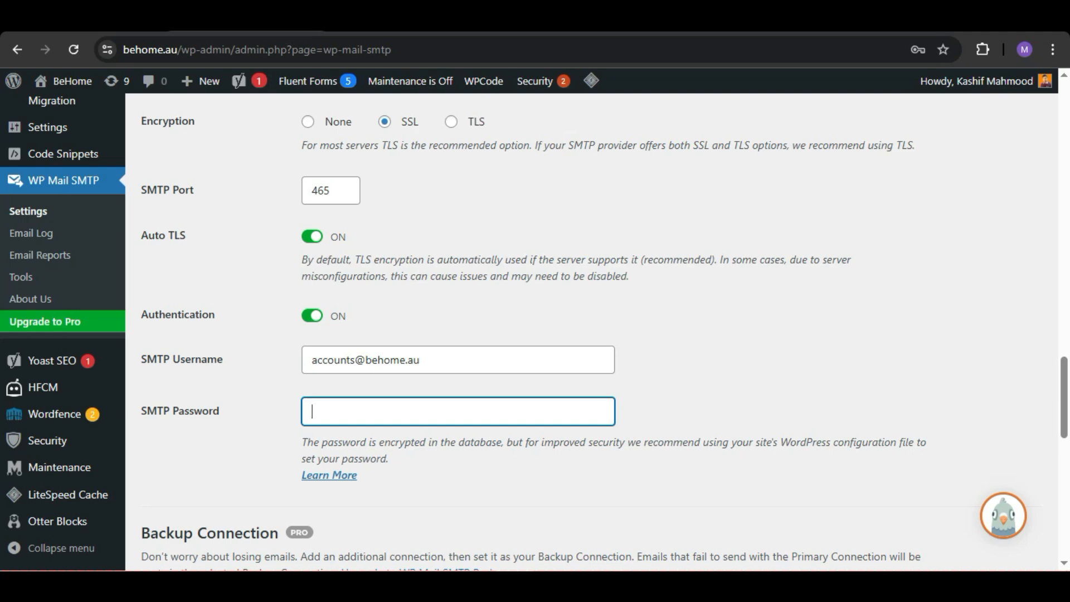
{"action": "key", "text": "ctrl+v"}
{"action": "scroll", "coordinate": [604, 331], "scroll_direction": "down", "scroll_amount": 7}
{"action": "scroll", "coordinate": [604, 332], "scroll_direction": "up", "scroll_amount": 2}
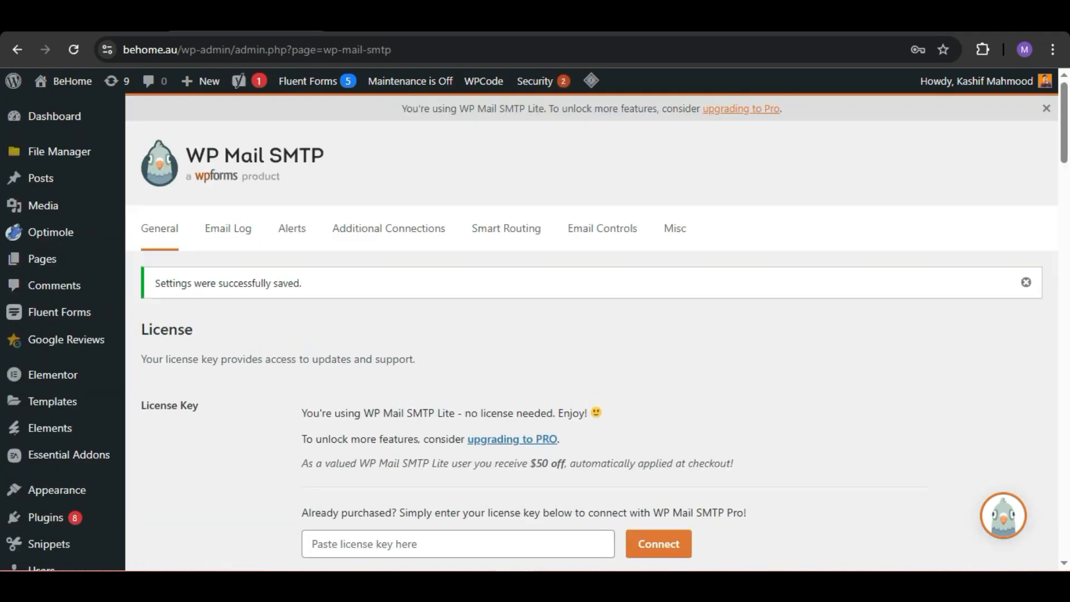
Step: Open WP Mail SMTP's email test tool and send an HTML test email to the Gmail test address
{"action": "scroll", "coordinate": [591, 331], "scroll_direction": "down", "scroll_amount": 14}
{"action": "scroll", "coordinate": [591, 331], "scroll_direction": "up", "scroll_amount": 9}
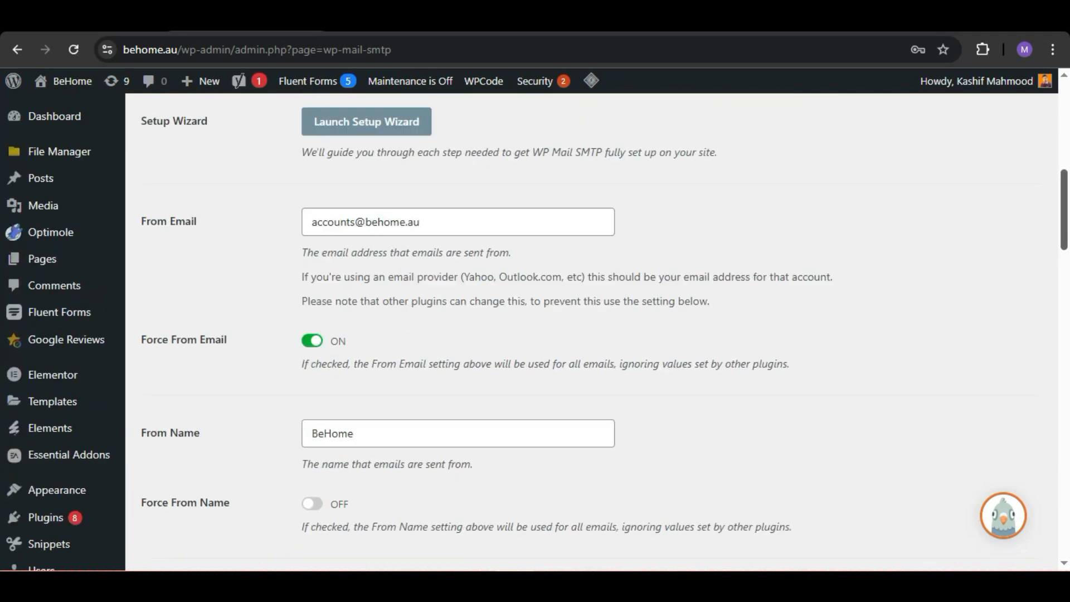
{"action": "scroll", "coordinate": [590, 331], "scroll_direction": "up", "scroll_amount": 3}
{"action": "scroll", "coordinate": [590, 332], "scroll_direction": "down", "scroll_amount": 7}
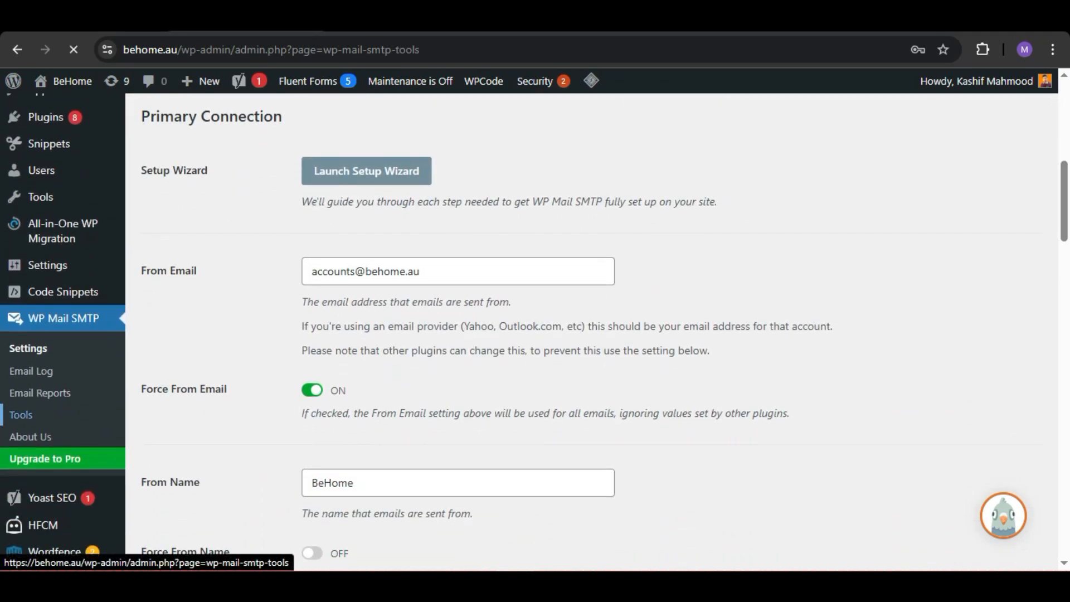
{"action": "left_click", "coordinate": [515, 357]}
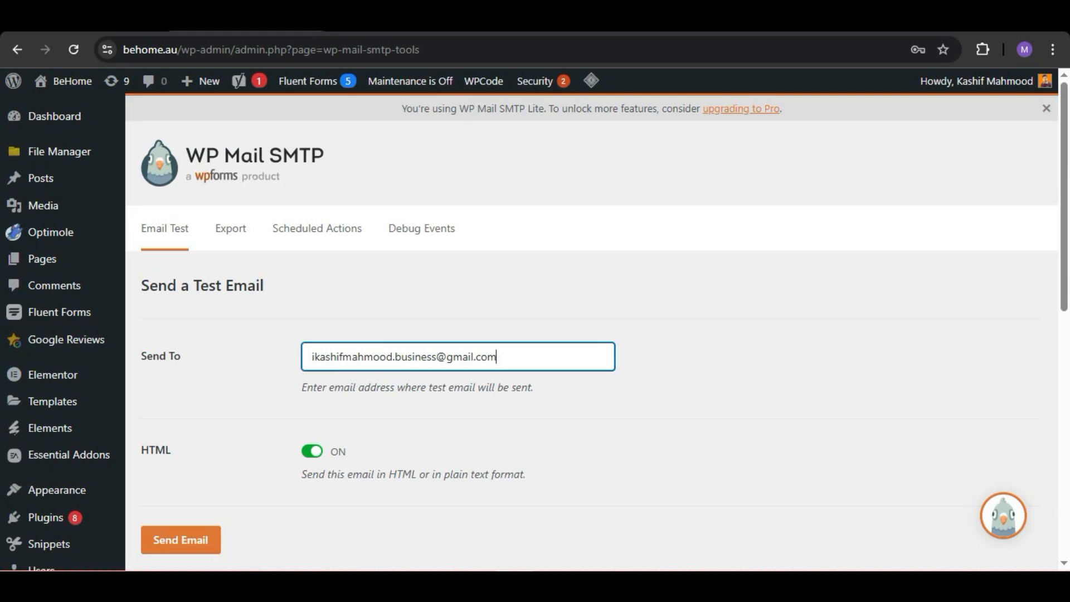
{"action": "key", "text": "ctrl+a"}
{"action": "key", "text": "BackSpace"}
{"action": "type", "text": "w"}
{"action": "key", "text": "Down"}
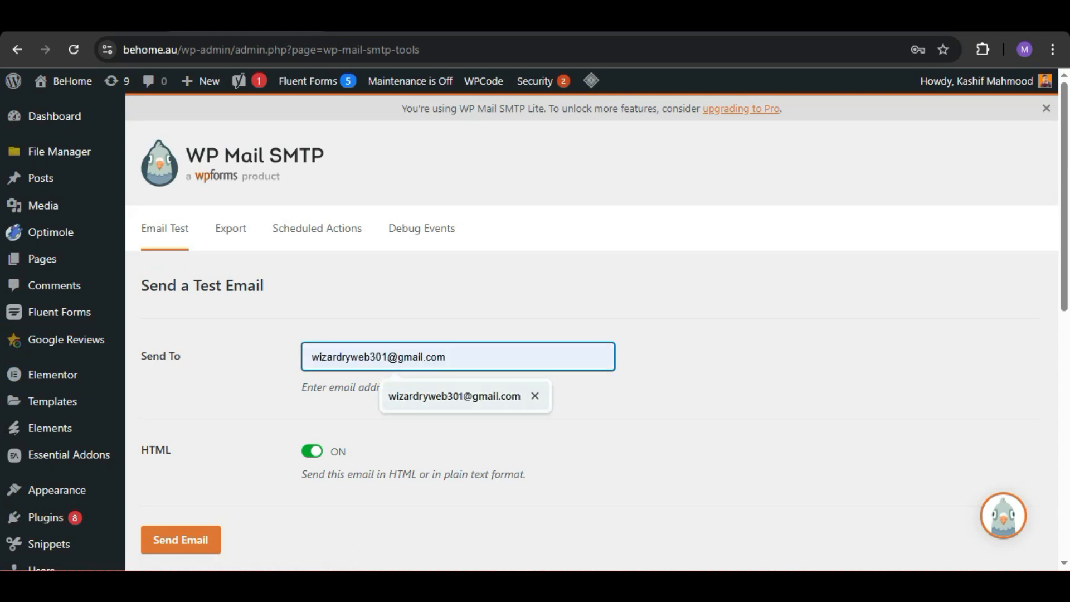
{"action": "key", "text": "Return"}
{"action": "left_click", "coordinate": [181, 539]}
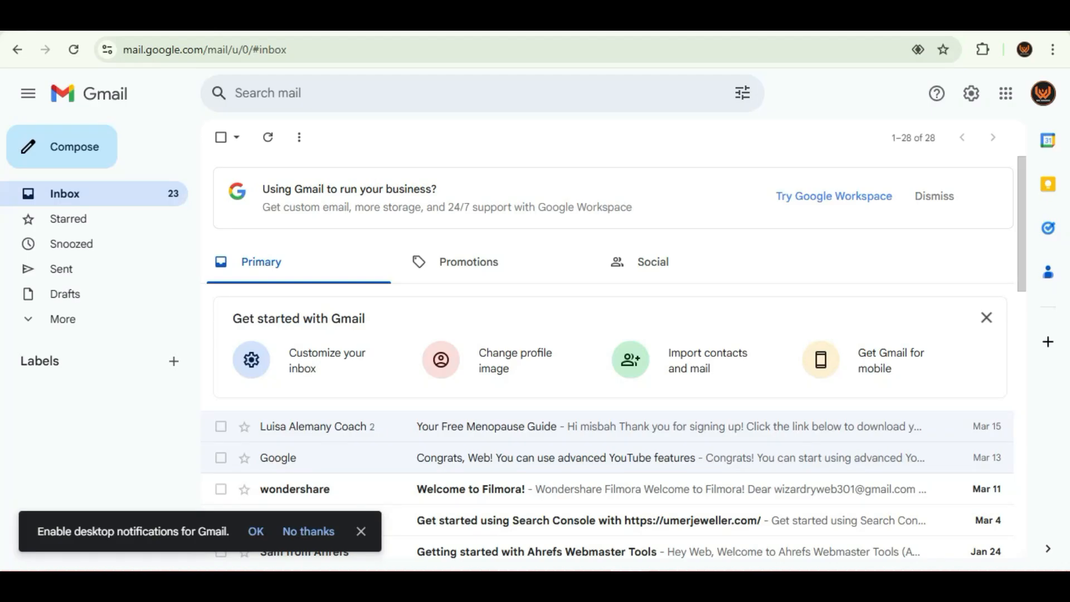
Step: Switch to Gmail, refresh the inbox and read through the WP Mail SMTP test email
{"action": "left_click", "coordinate": [74, 49]}
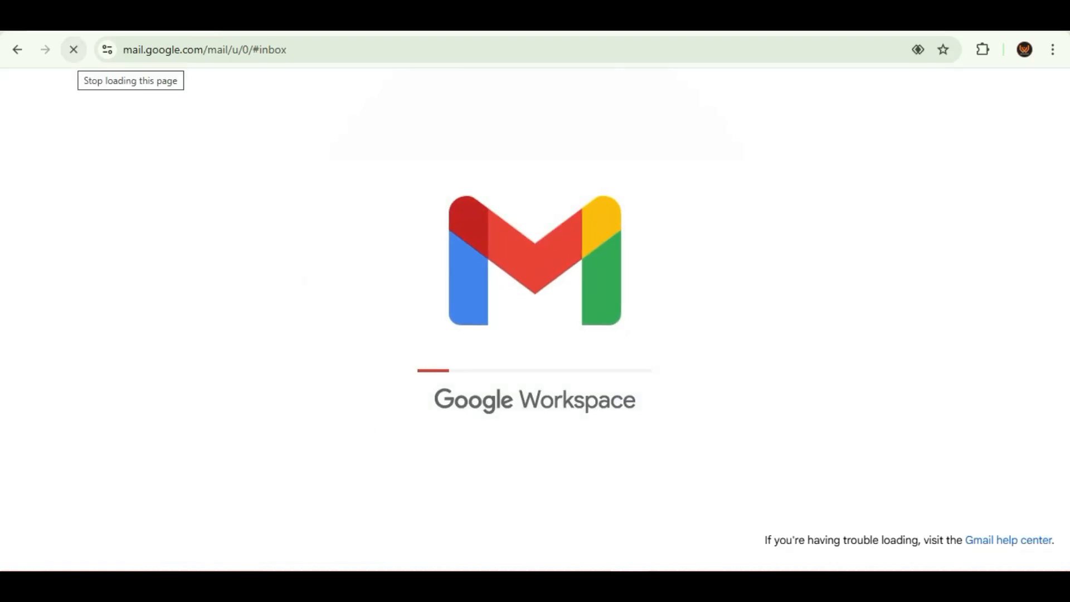
{"action": "left_click", "coordinate": [557, 428]}
{"action": "scroll", "coordinate": [628, 390], "scroll_direction": "down", "scroll_amount": 5}
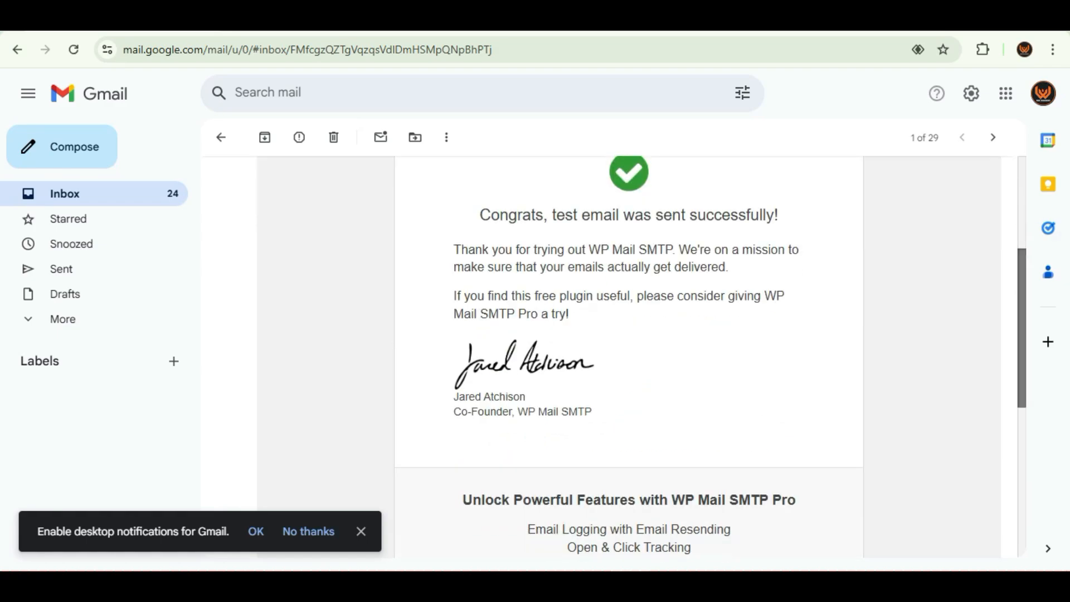
{"action": "scroll", "coordinate": [629, 390], "scroll_direction": "up", "scroll_amount": 5}
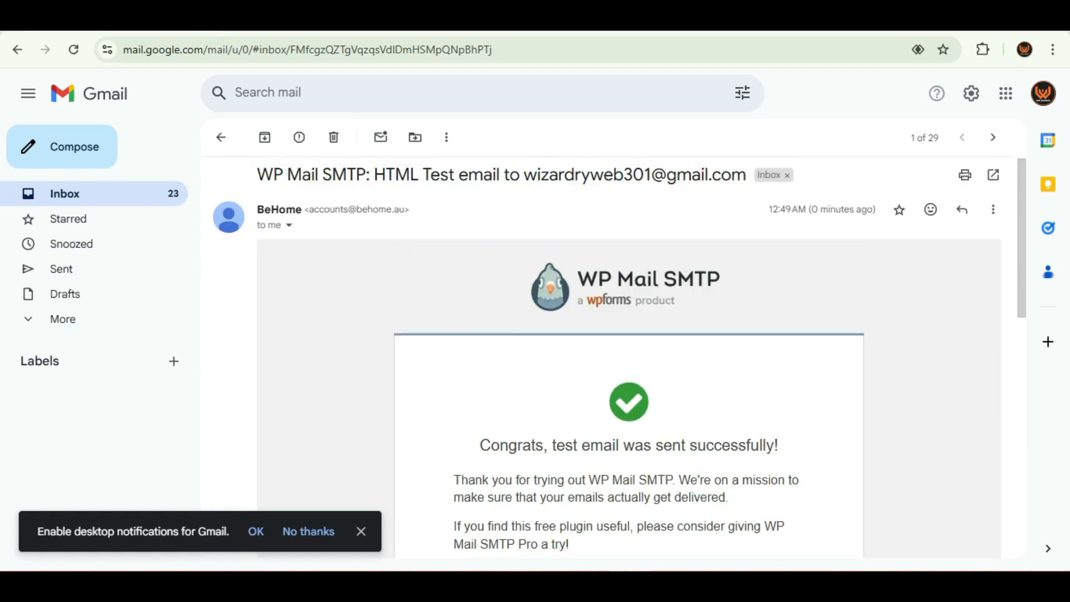
Step: Switch to the BeHome homepage, open the waitlist registration form and fill in the full name and the Gmail test address
{"action": "key", "text": "alt+Tab"}
{"action": "left_click", "coordinate": [679, 19]}
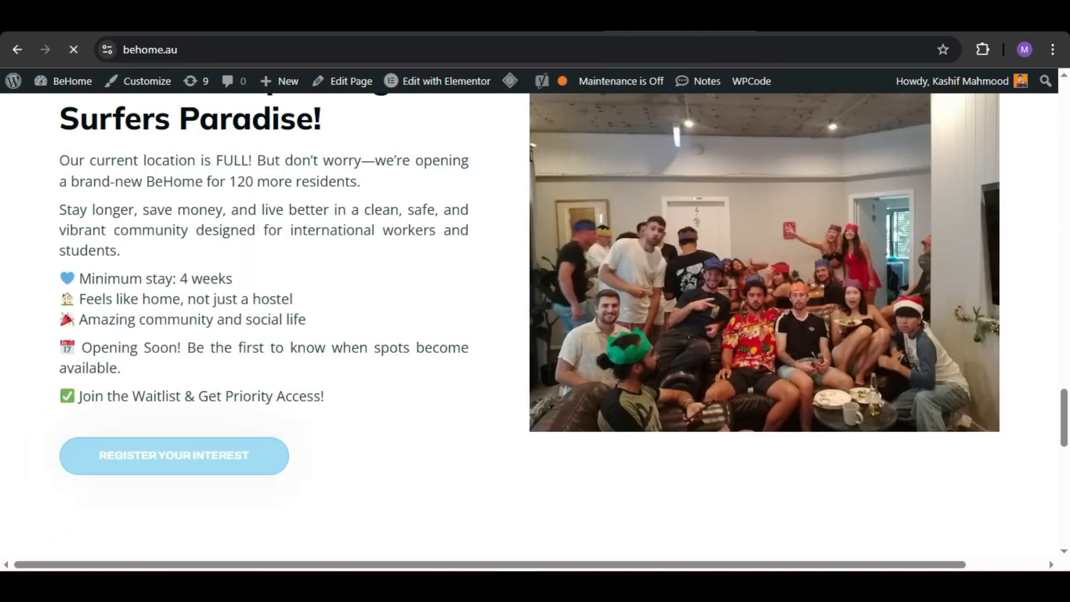
{"action": "left_click", "coordinate": [174, 455]}
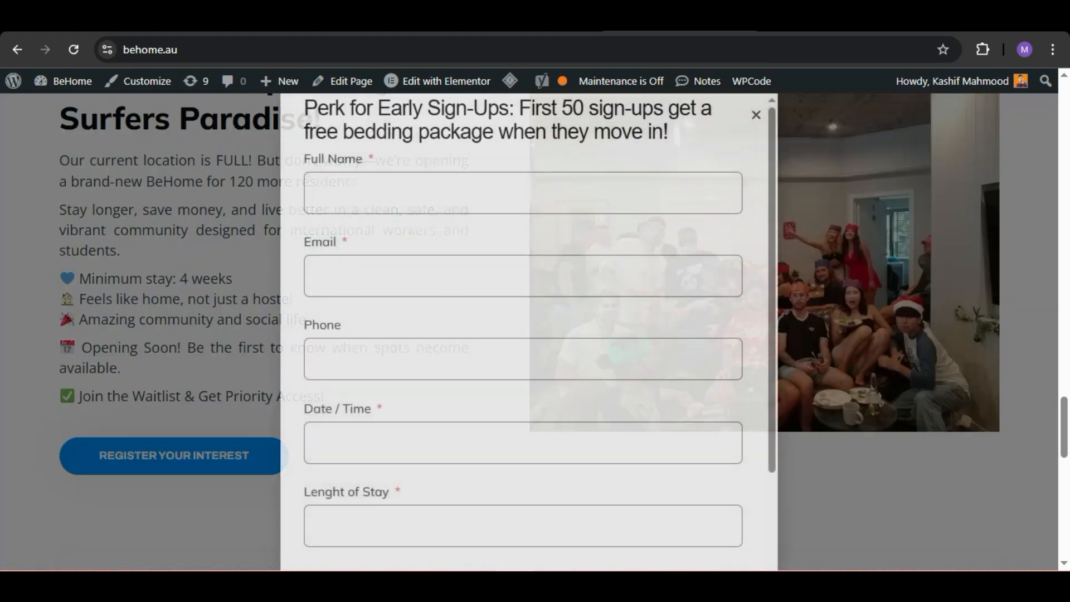
{"action": "left_click", "coordinate": [445, 193]}
{"action": "left_click", "coordinate": [468, 288]}
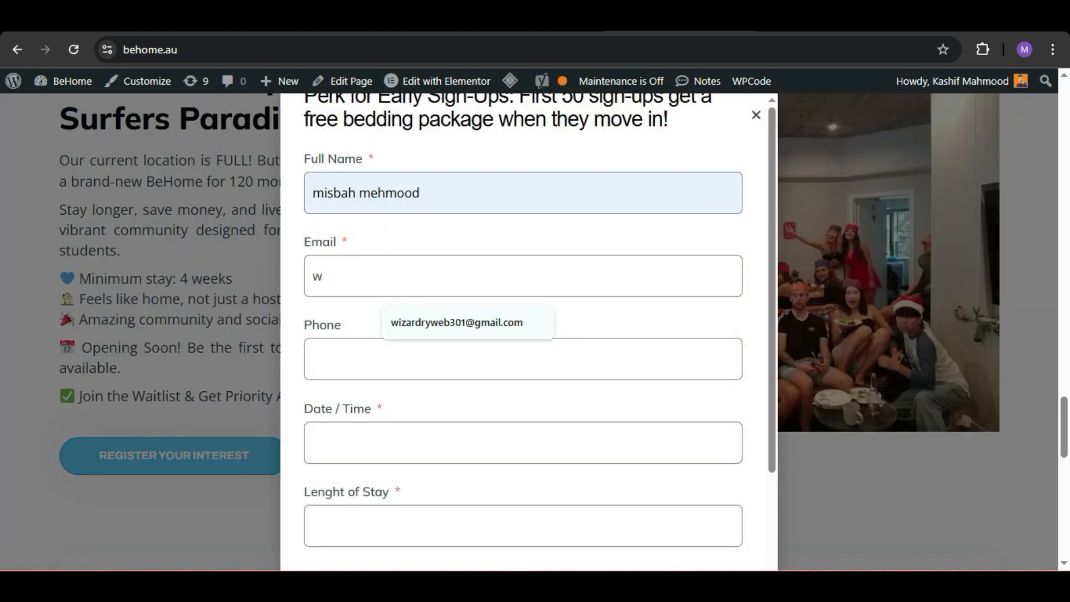
Step: Enter the phone number, date 25/03/2025, length of stay 1 and message "wksnvkds" in the registration form, and submit it
{"action": "left_click", "coordinate": [445, 358]}
{"action": "left_click", "coordinate": [434, 443]}
{"action": "left_click", "coordinate": [391, 361]}
{"action": "left_click", "coordinate": [435, 525]}
{"action": "type", "text": "1"}
{"action": "scroll", "coordinate": [474, 446], "scroll_direction": "down", "scroll_amount": 3}
{"action": "left_click", "coordinate": [473, 477]}
{"action": "type", "text": "wksnvkds"}
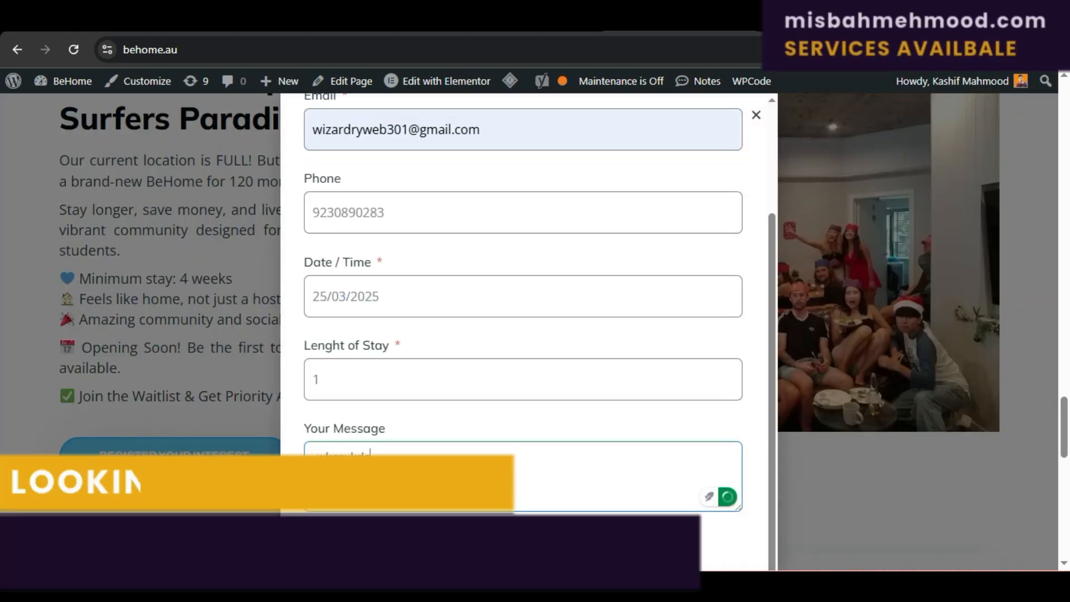
{"action": "left_click", "coordinate": [357, 543]}
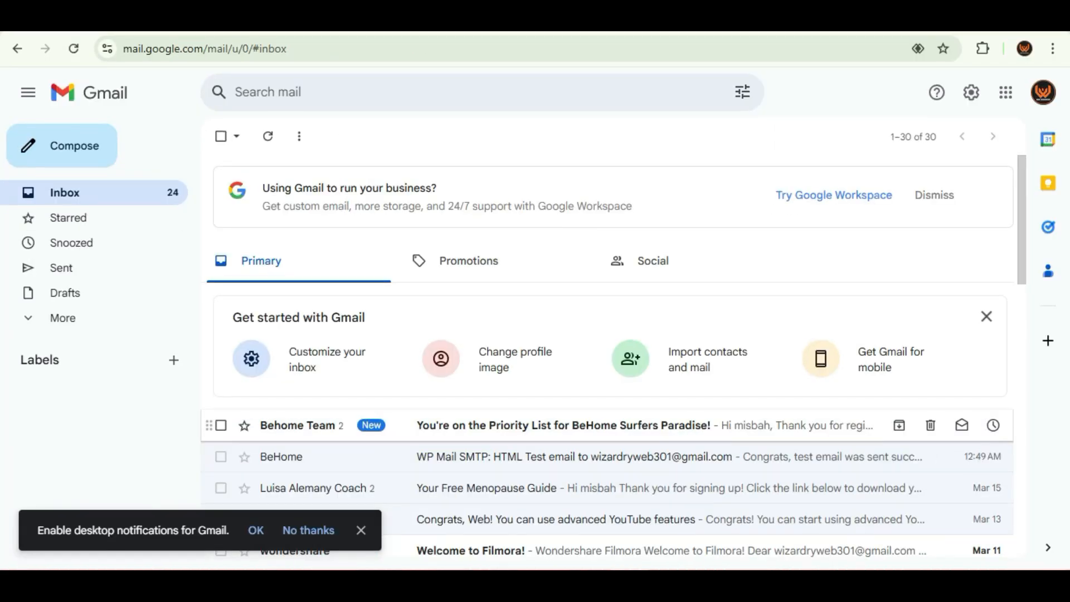
Step: Open the Behome Team email "You're on the Priority List for BeHome Surfers Paradise!" in Gmail and read through the confirmation message
{"action": "left_click", "coordinate": [557, 426]}
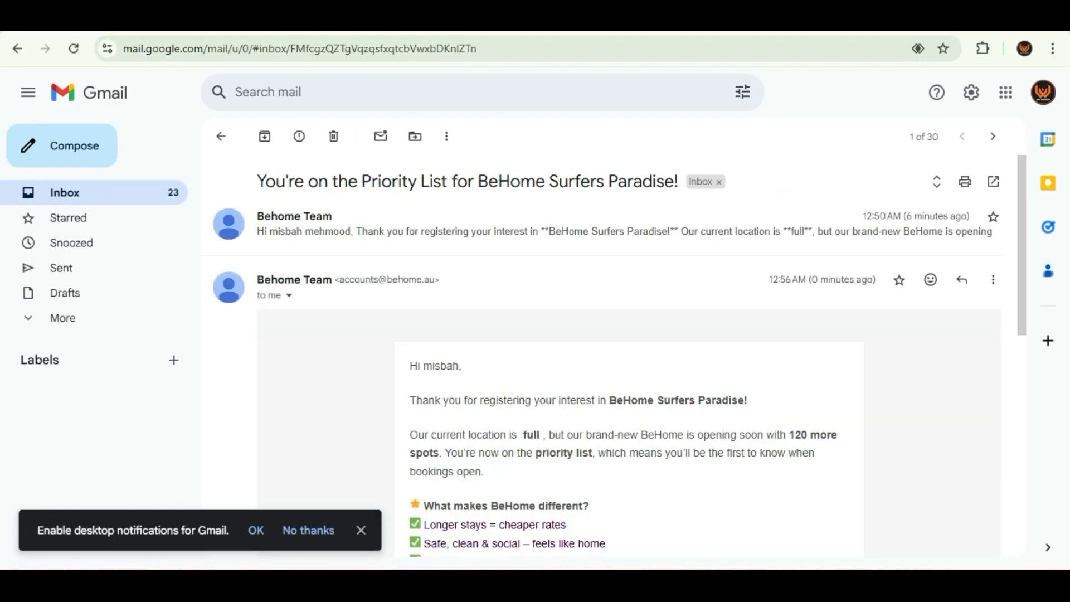
{"action": "scroll", "coordinate": [622, 357], "scroll_direction": "down", "scroll_amount": 4}
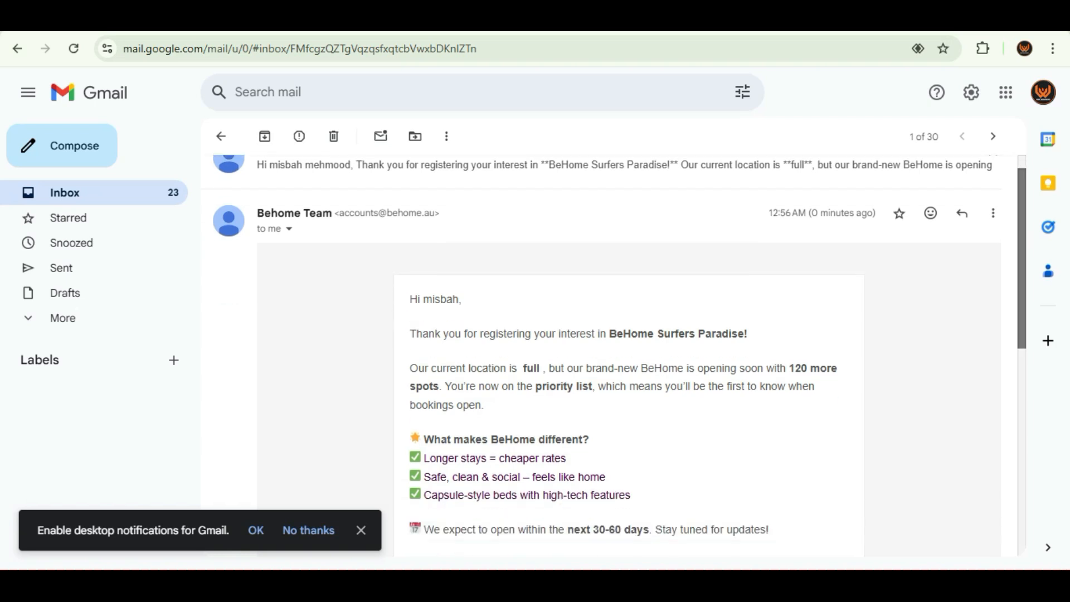
{"action": "scroll", "coordinate": [622, 357], "scroll_direction": "down", "scroll_amount": 2}
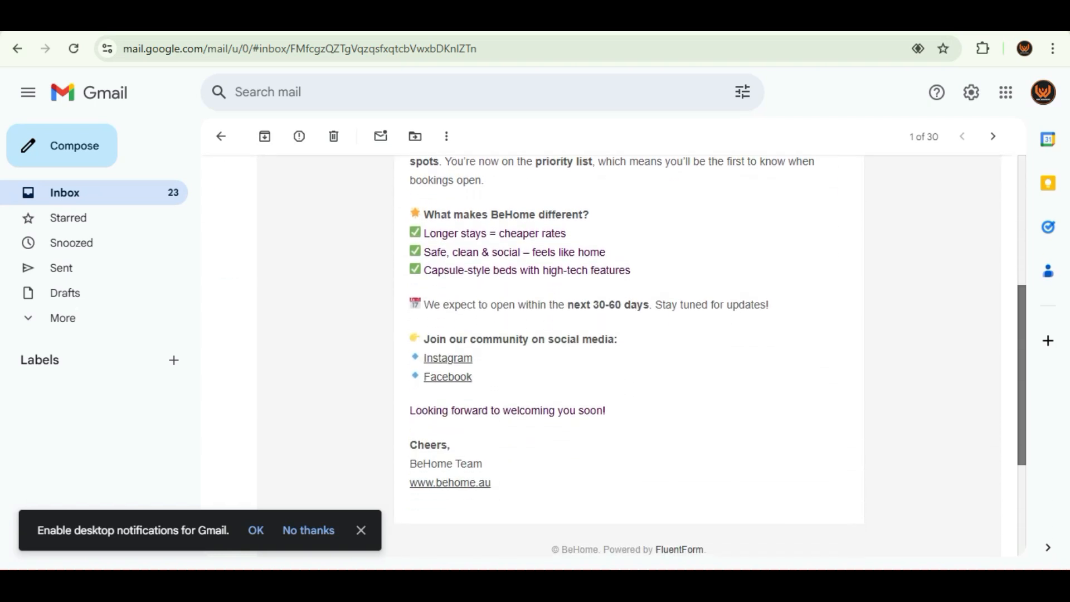
{"action": "scroll", "coordinate": [622, 356], "scroll_direction": "up", "scroll_amount": 3}
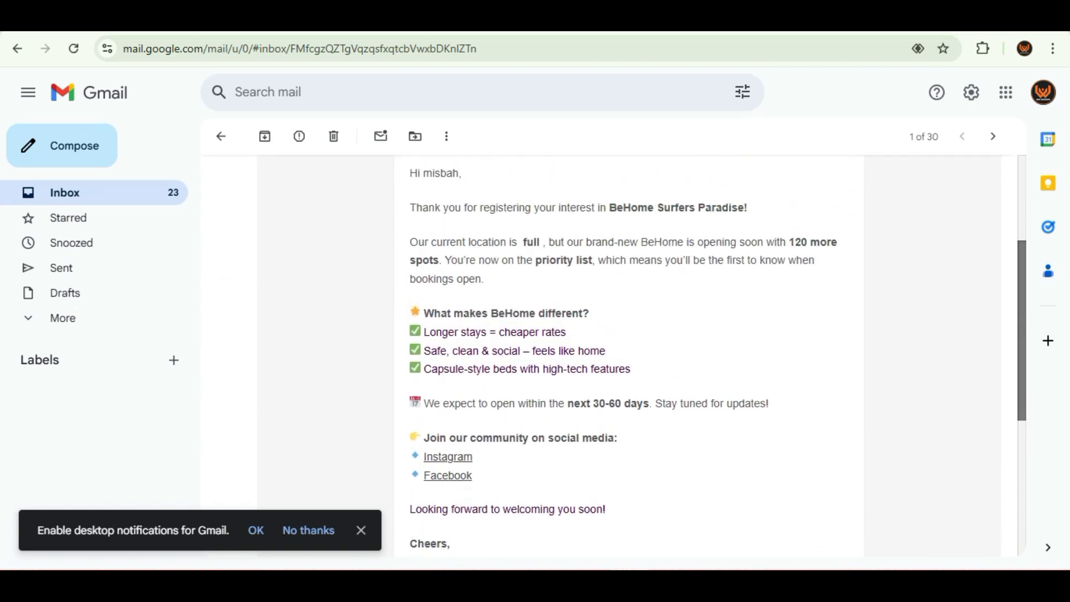
{"action": "scroll", "coordinate": [622, 356], "scroll_direction": "down", "scroll_amount": 4}
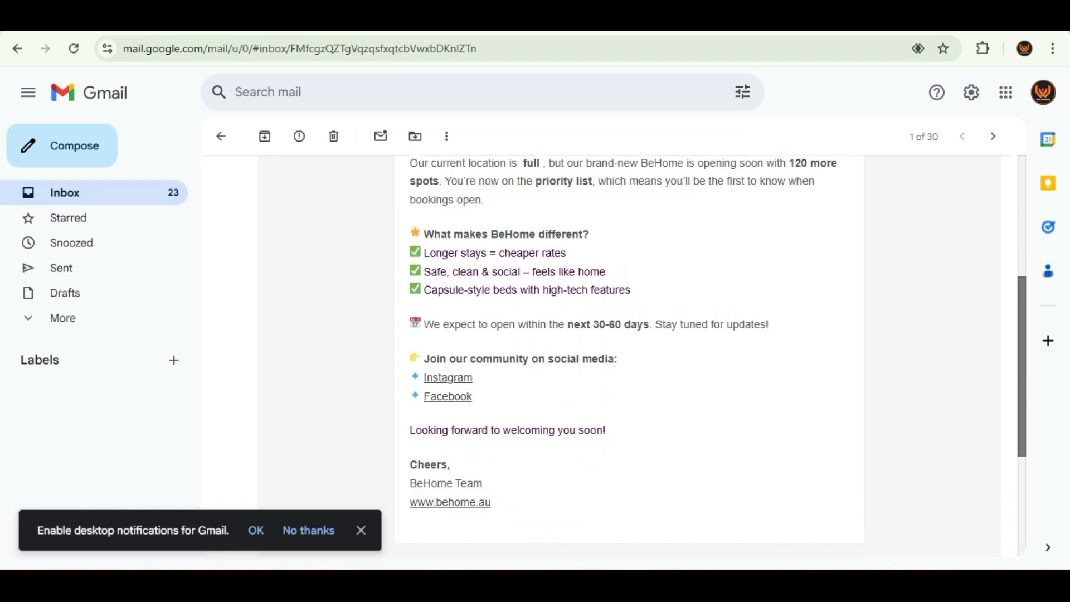
{"action": "scroll", "coordinate": [622, 357], "scroll_direction": "up", "scroll_amount": 2}
{"action": "scroll", "coordinate": [622, 357], "scroll_direction": "up", "scroll_amount": 2}
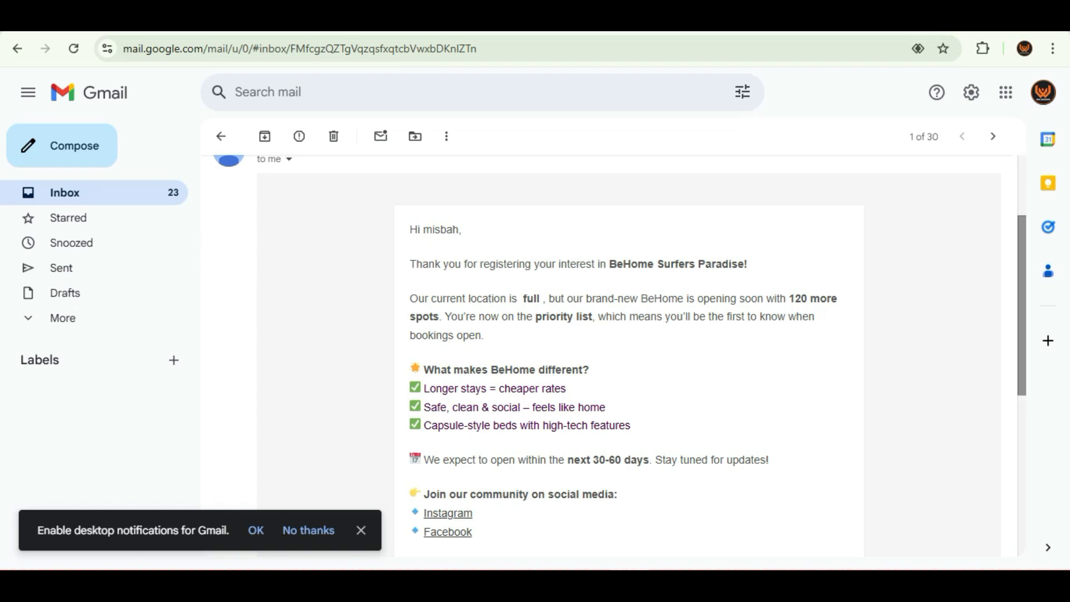
{"action": "scroll", "coordinate": [622, 357], "scroll_direction": "down", "scroll_amount": 4}
{"action": "scroll", "coordinate": [255, 471], "scroll_direction": "up", "scroll_amount": 6}
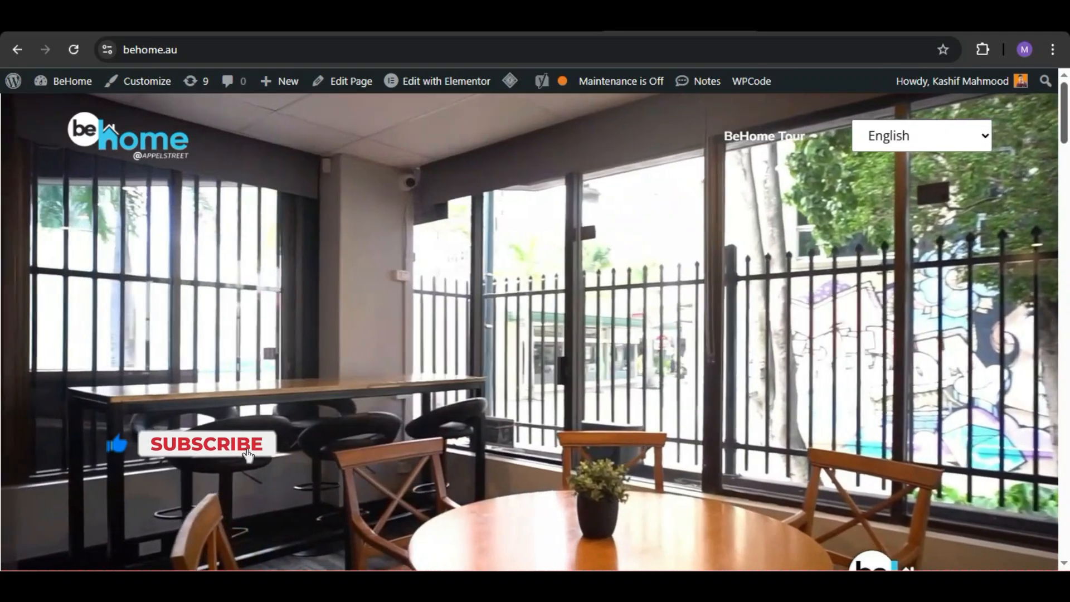
Step: Look over the BeHome homepage down to the Surfers Paradise expansion section with the waitlist registration
{"action": "scroll", "coordinate": [535, 334], "scroll_direction": "down", "scroll_amount": 10}
{"action": "scroll", "coordinate": [254, 473], "scroll_direction": "down", "scroll_amount": 15}
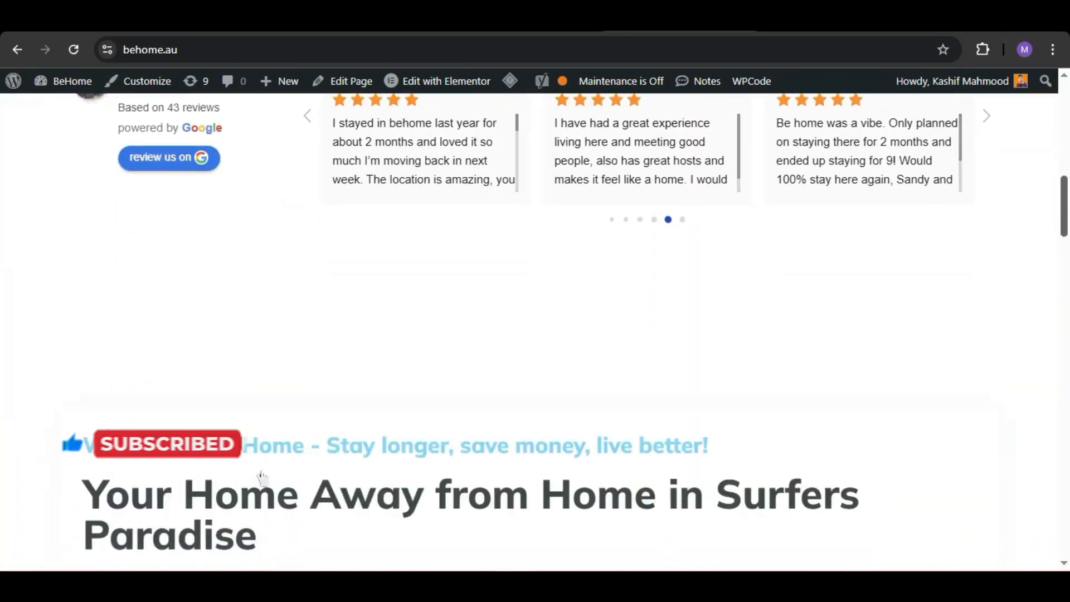
{"action": "scroll", "coordinate": [535, 334], "scroll_direction": "down", "scroll_amount": 15}
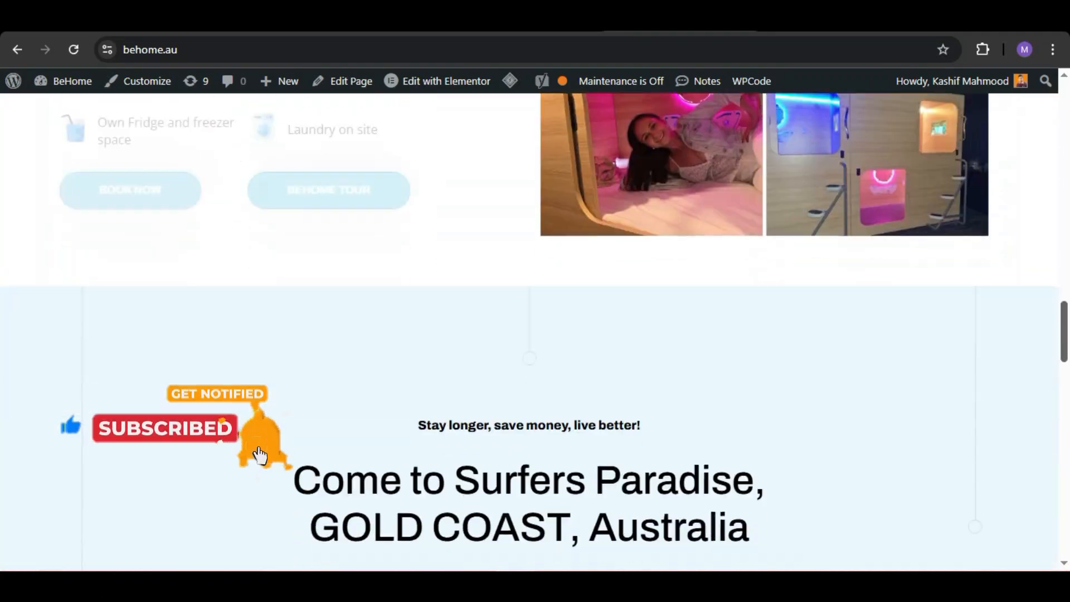
{"action": "scroll", "coordinate": [535, 334], "scroll_direction": "down", "scroll_amount": 7}
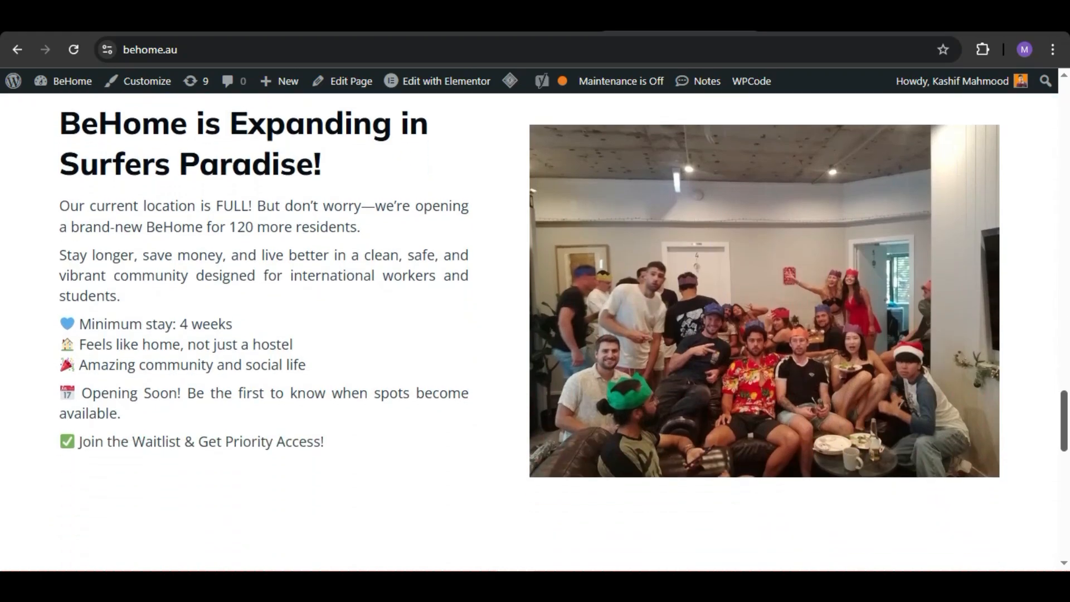
{"action": "scroll", "coordinate": [534, 334], "scroll_direction": "up", "scroll_amount": 6}
{"action": "scroll", "coordinate": [535, 334], "scroll_direction": "down", "scroll_amount": 3}
{"action": "scroll", "coordinate": [535, 334], "scroll_direction": "up", "scroll_amount": 5}
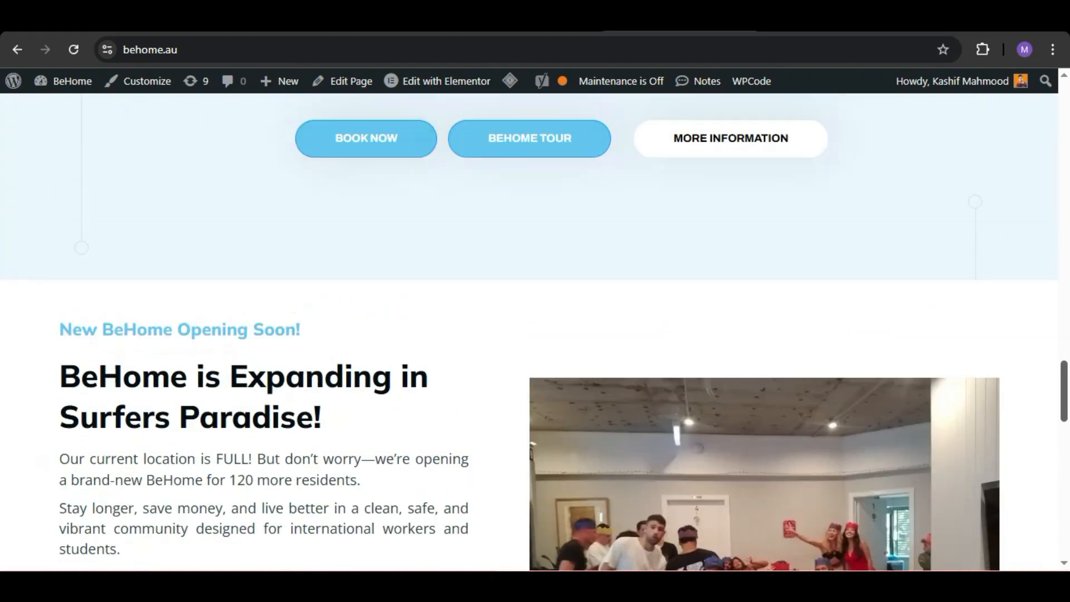
{"action": "scroll", "coordinate": [535, 334], "scroll_direction": "down", "scroll_amount": 4}
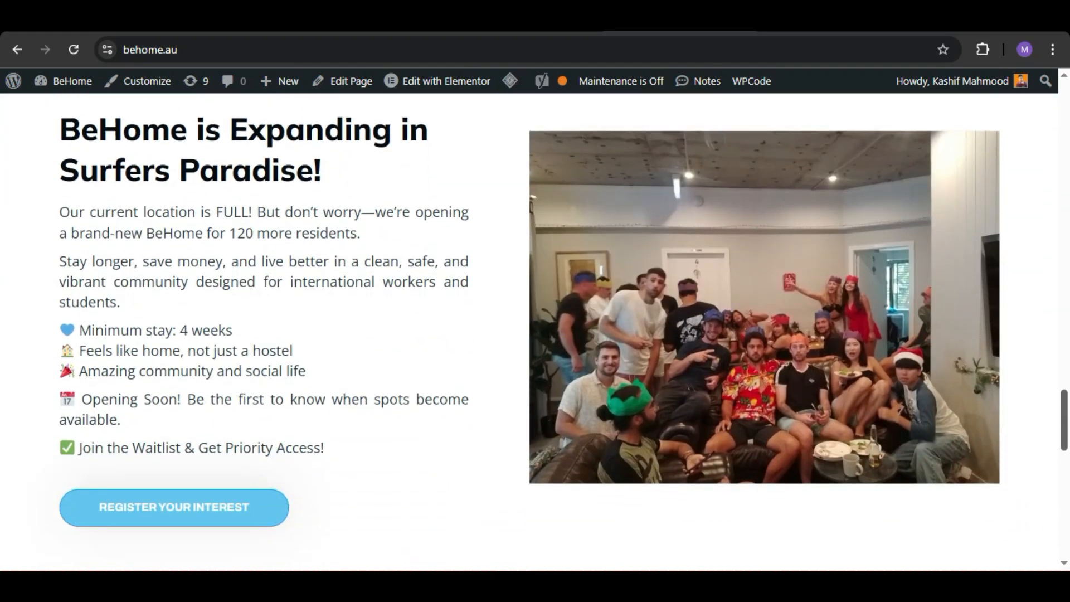